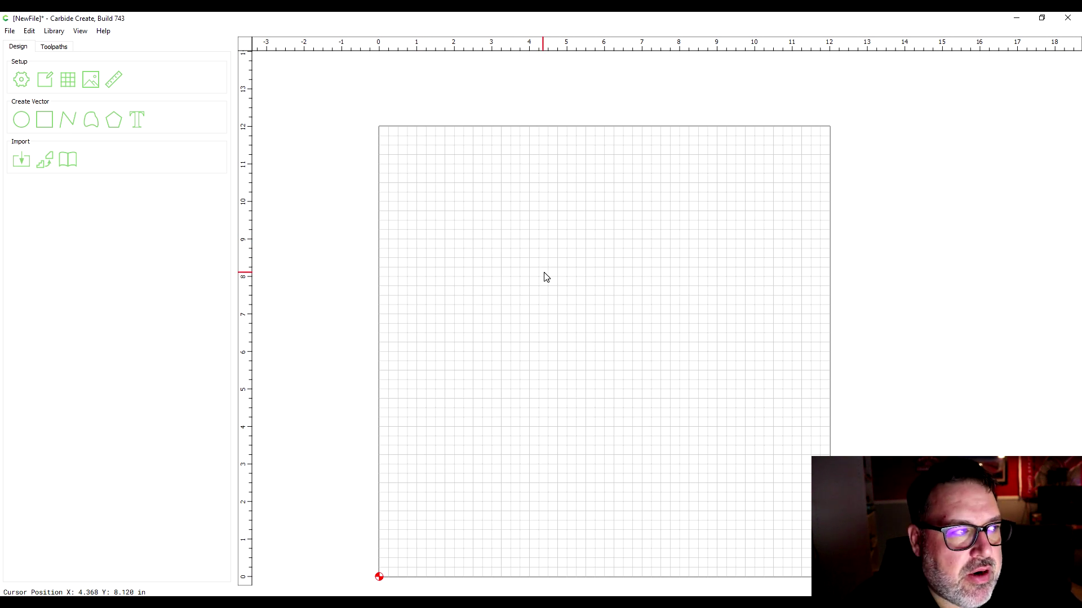
Load the red heart PNG from Downloads into the Image Tracing dialog.
left_click(44, 161)
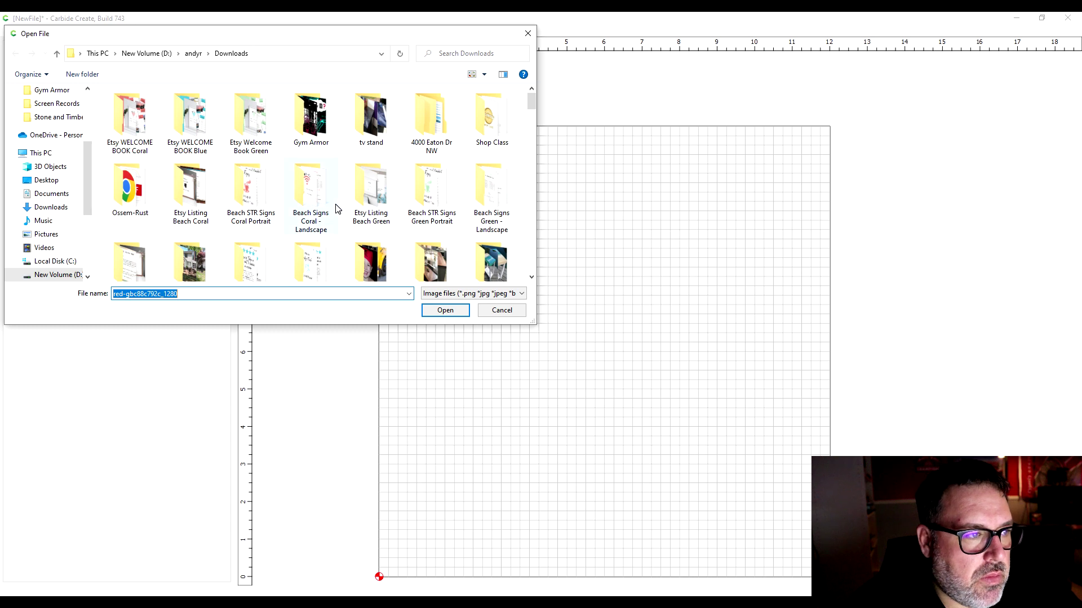
scroll(337, 208, "down", 3)
left_click(445, 162)
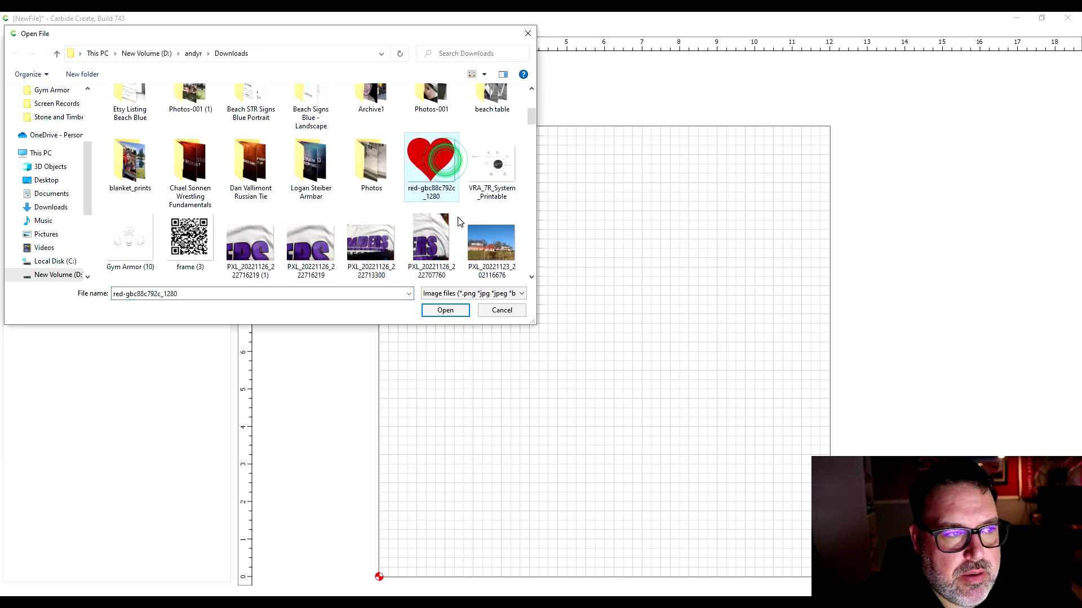
left_click(455, 309)
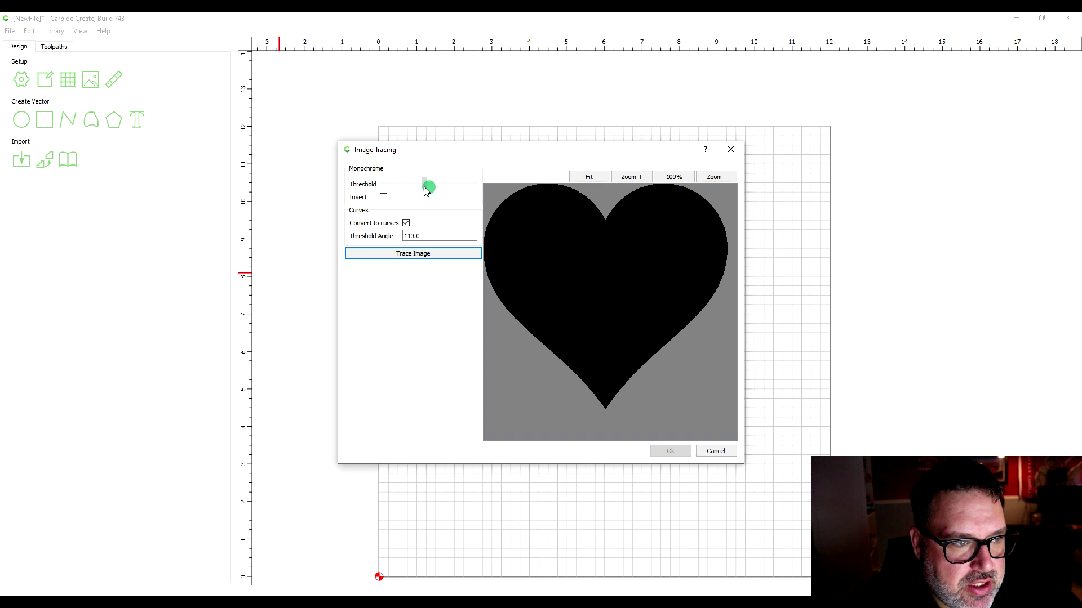
Adjust the threshold, trace the heart outline and zoom out the preview to check it.
mouse_move(427, 186)
left_mouse_down()
mouse_move(397, 190)
mouse_move(446, 195)
left_mouse_up()
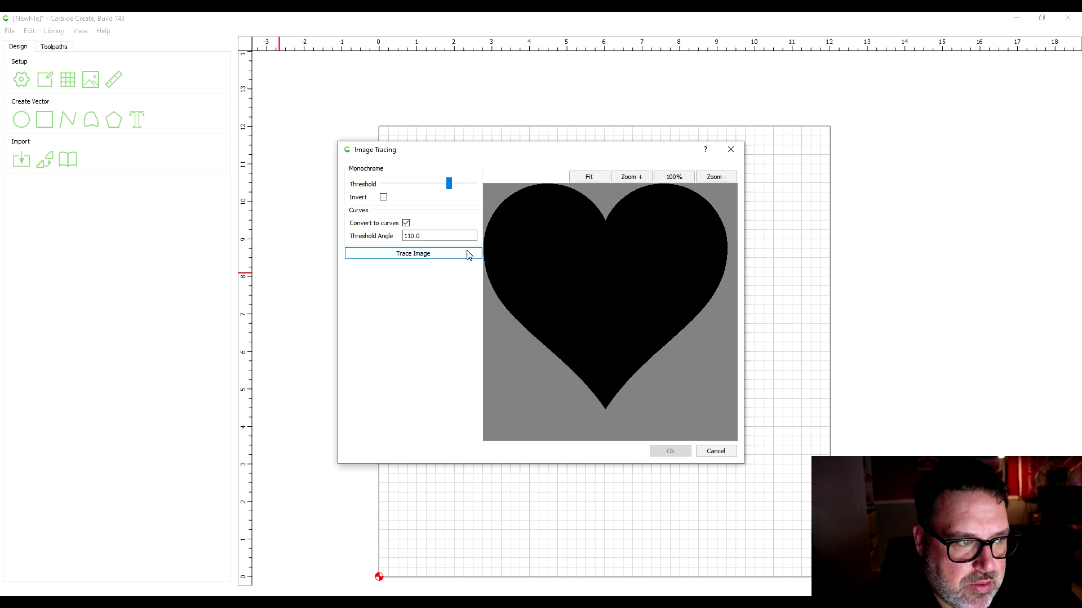
left_click(433, 254)
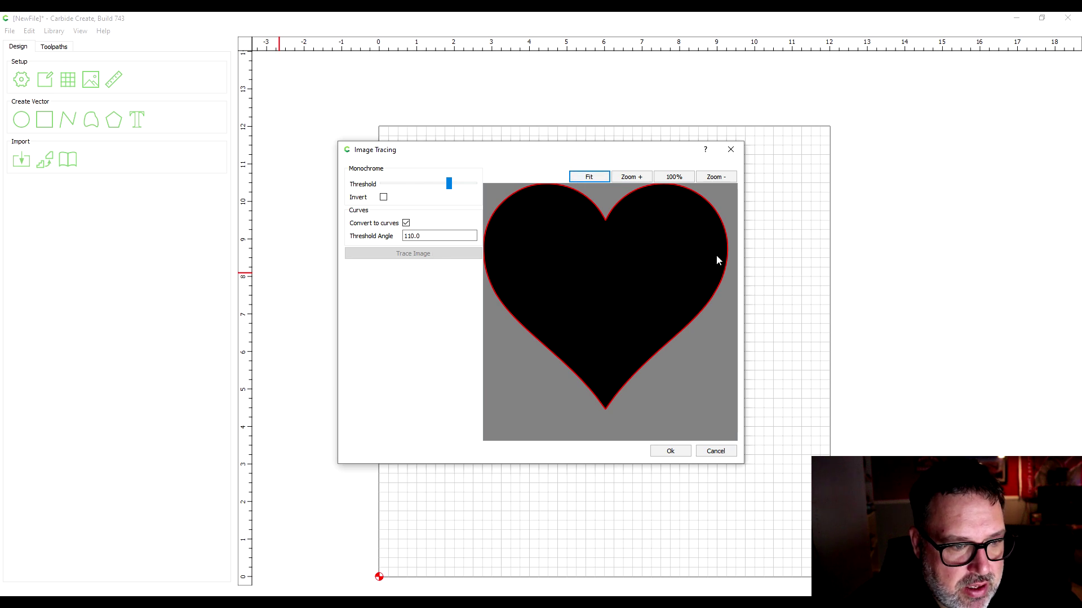
left_click(716, 176)
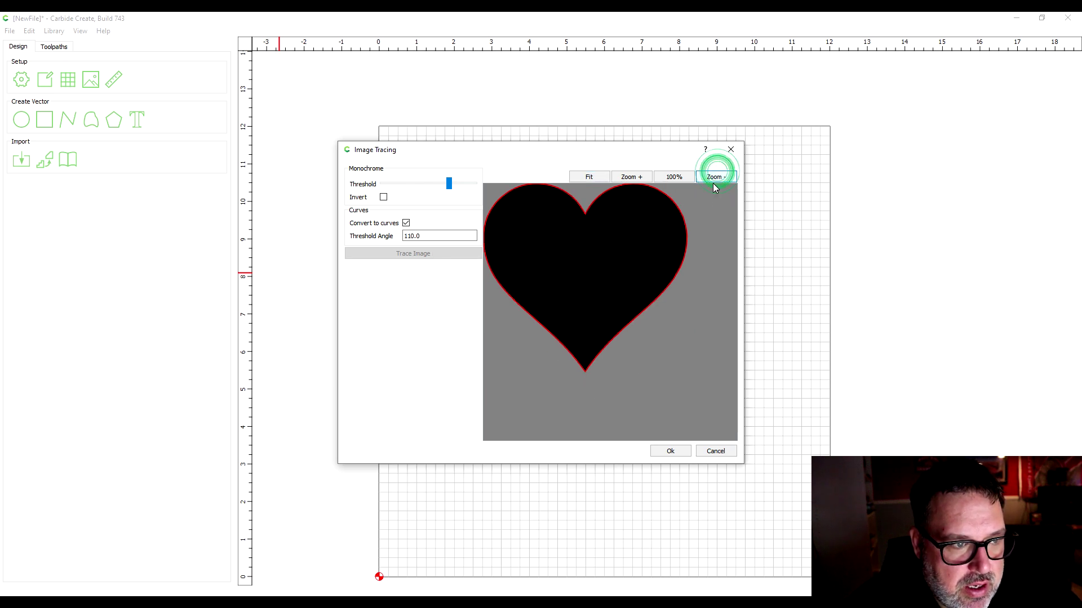
left_click(670, 361)
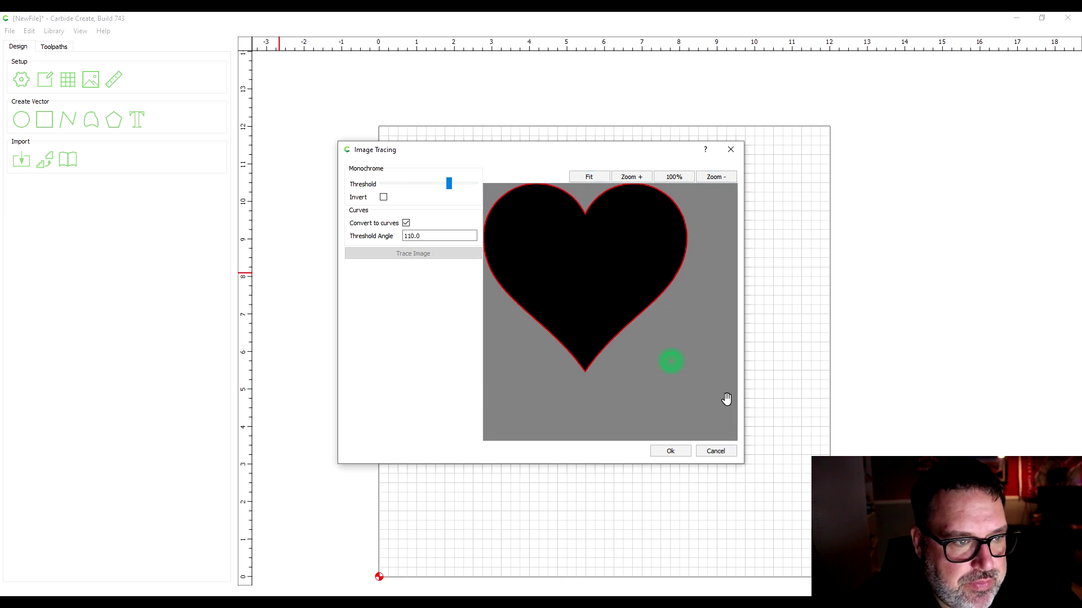
Place the traced heart and scale it to 9 in tall.
left_click(671, 451)
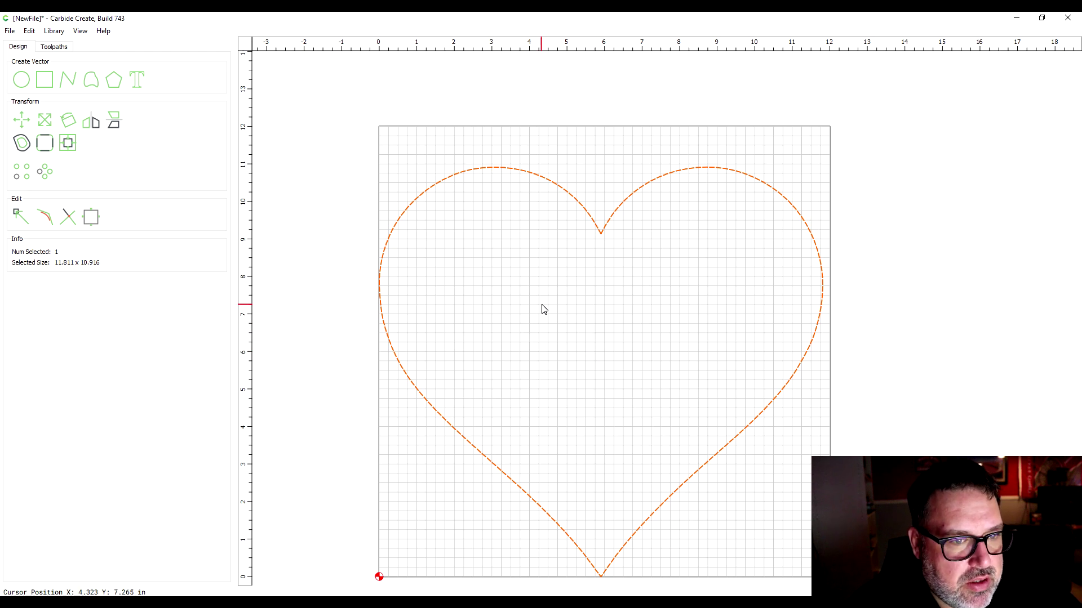
left_click(45, 120)
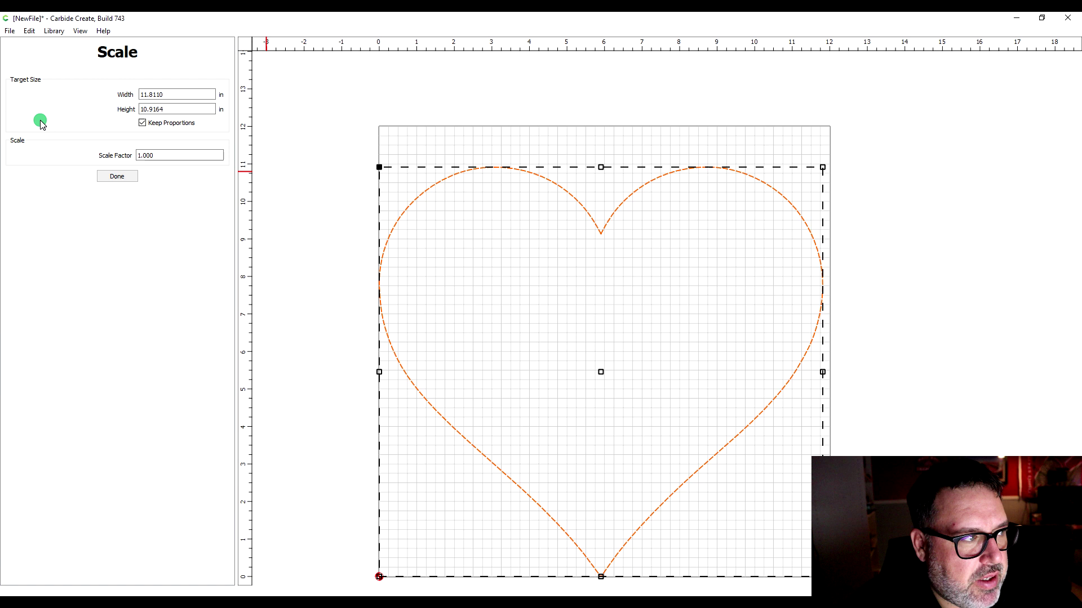
double_click(158, 109)
left_click(167, 109)
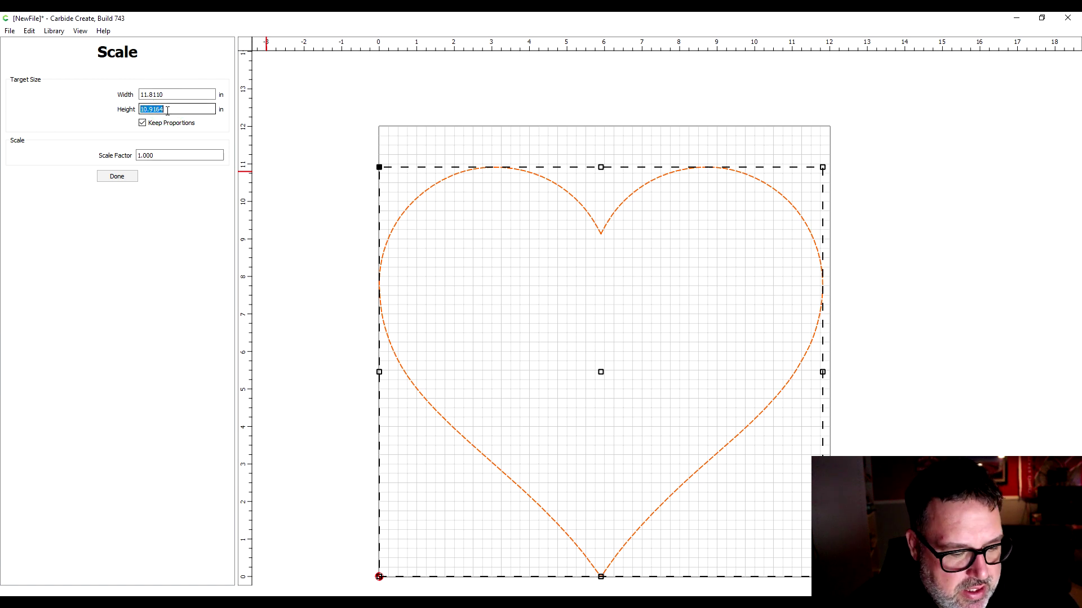
type("9")
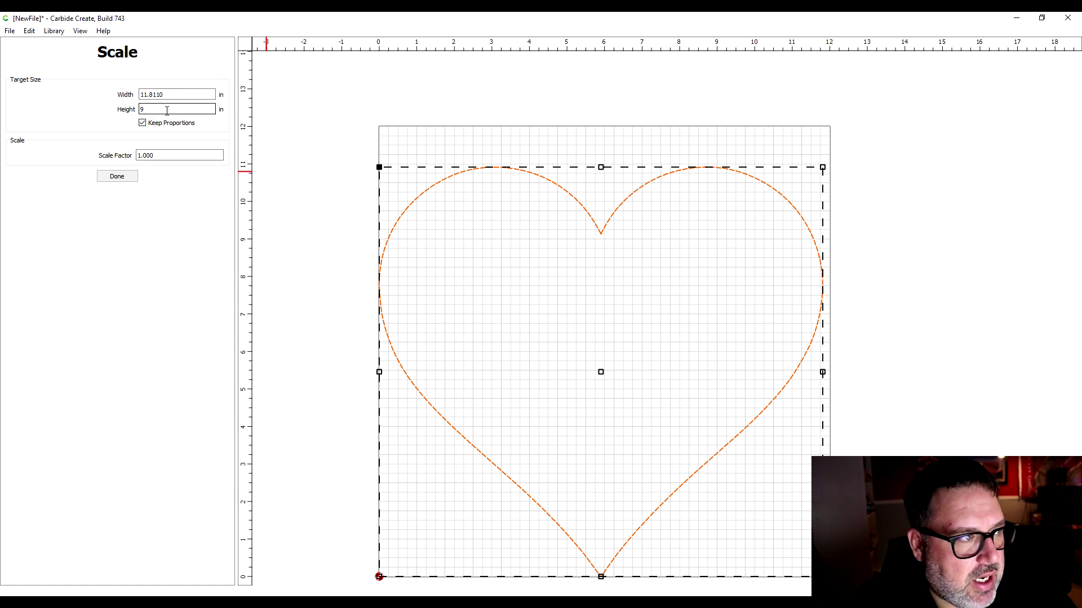
key("Return")
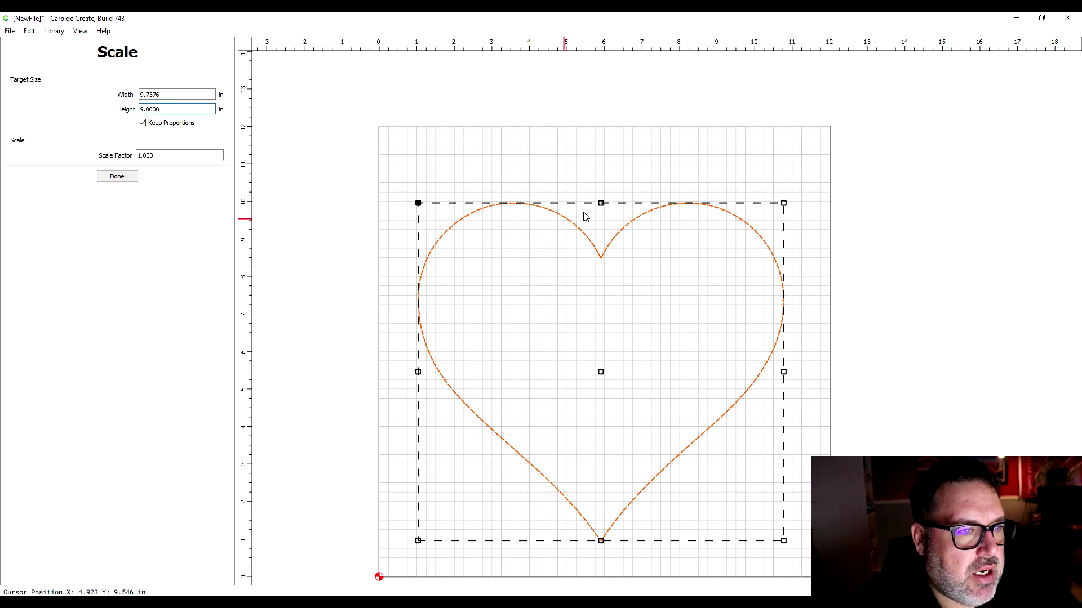
left_click(124, 175)
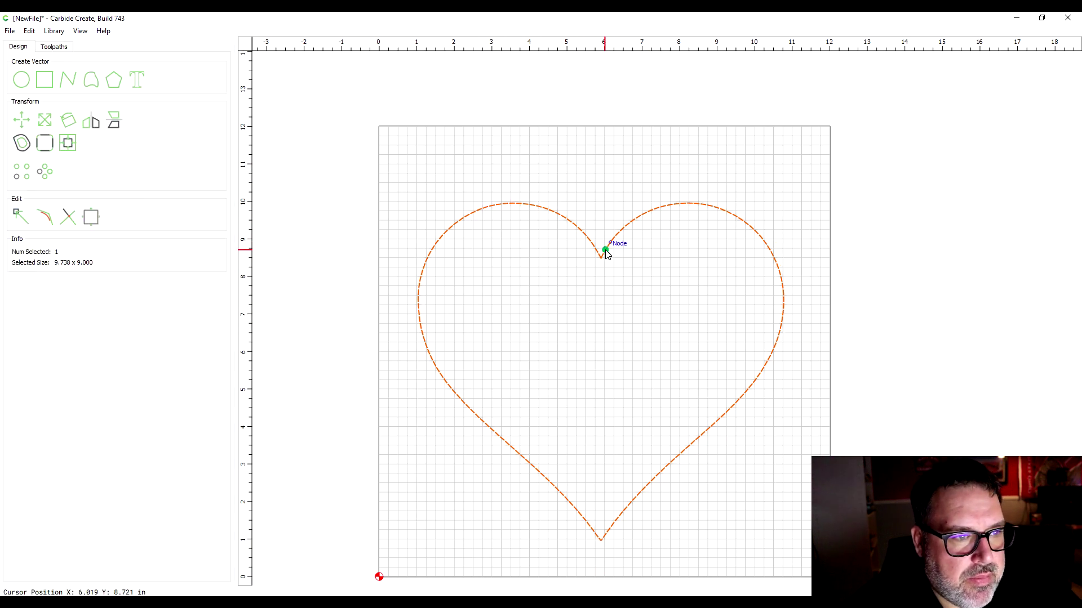
Centre the 9.738 x 9.000 heart on the stock.
mouse_move(603, 249)
left_mouse_down()
mouse_move(609, 222)
mouse_move(613, 250)
left_mouse_up()
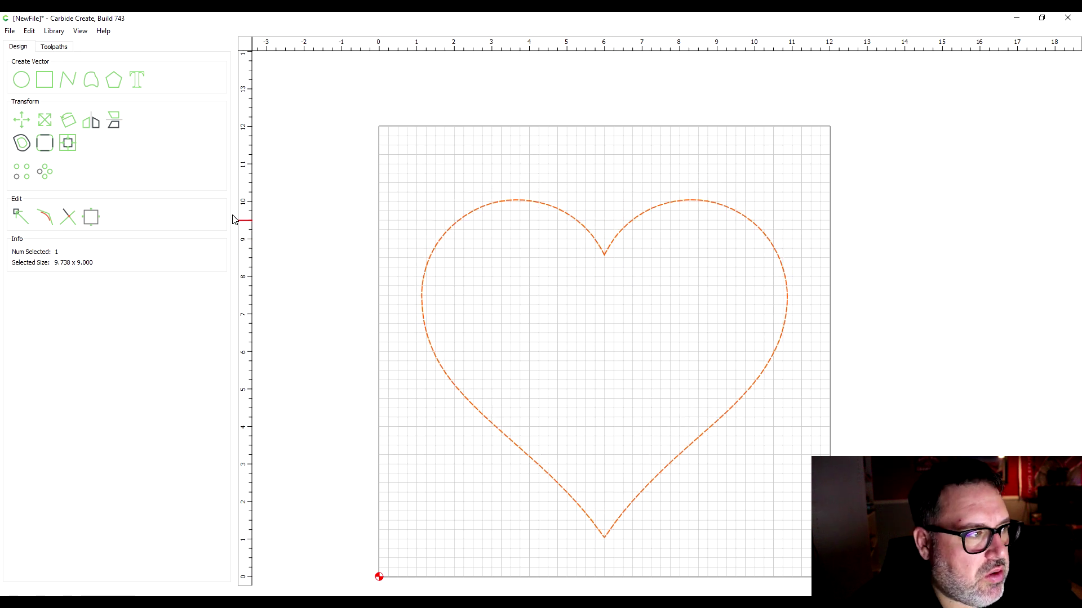
left_click(68, 144)
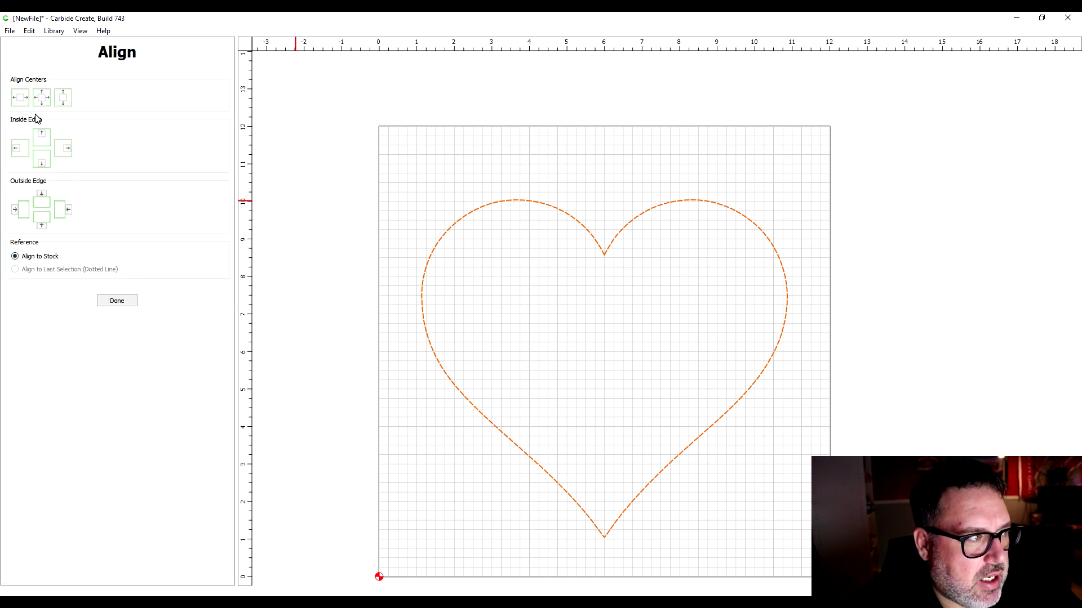
left_click(41, 98)
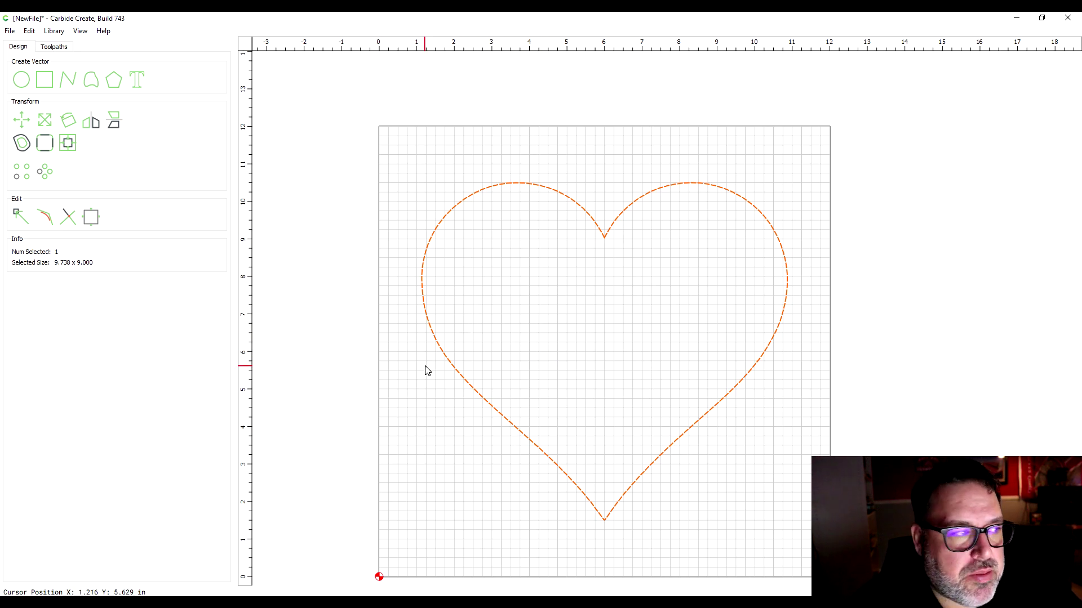
Add a text object reading 'Be' in the heart's upper half.
left_click(137, 82)
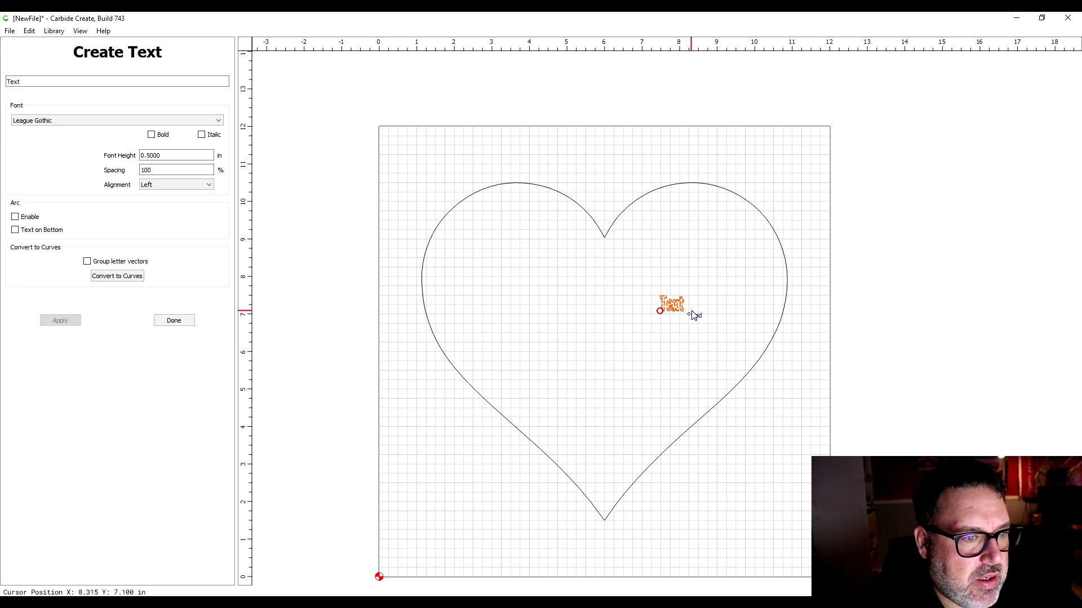
left_click_drag(659, 314, 557, 280)
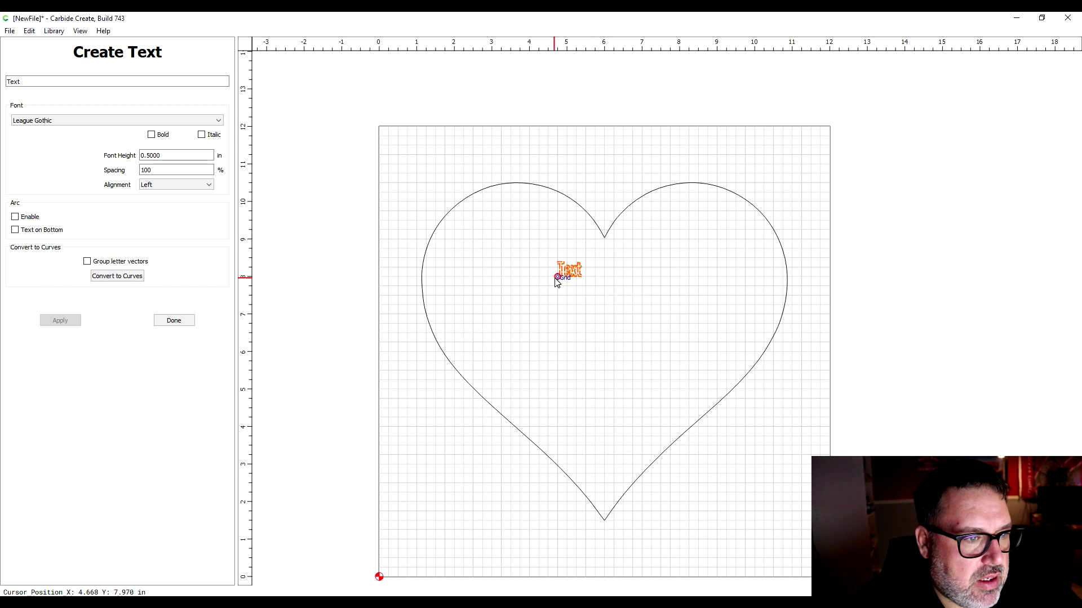
left_click_drag(34, 82, 5, 84)
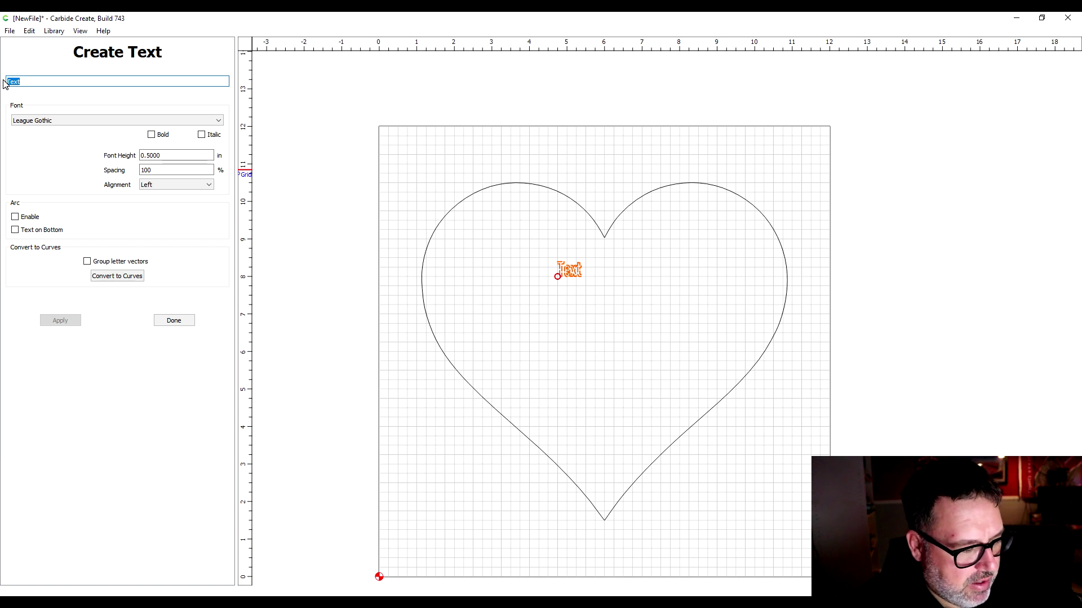
type("B")
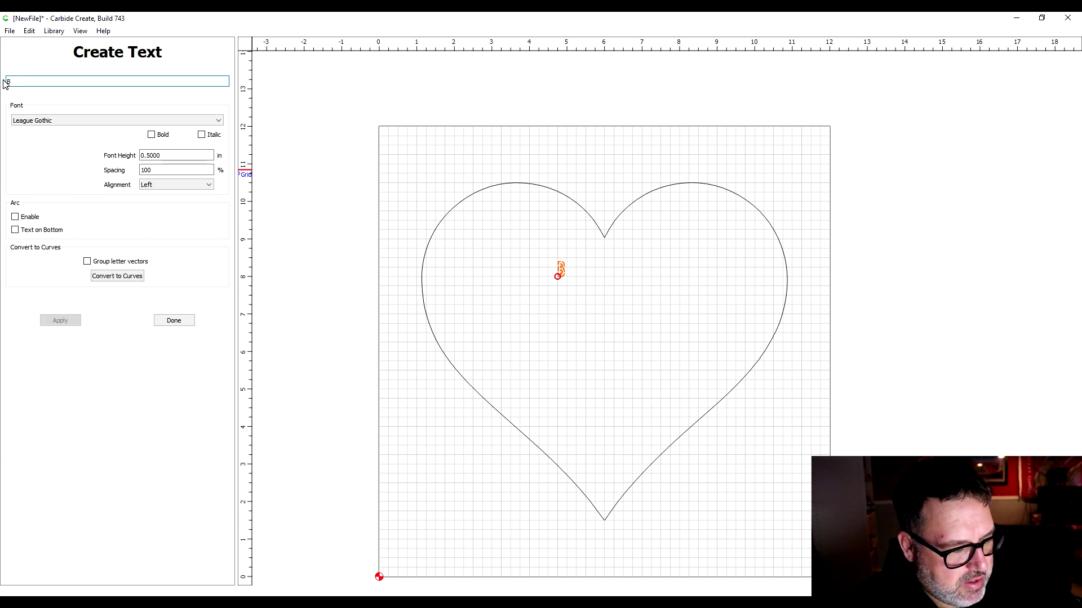
type("e")
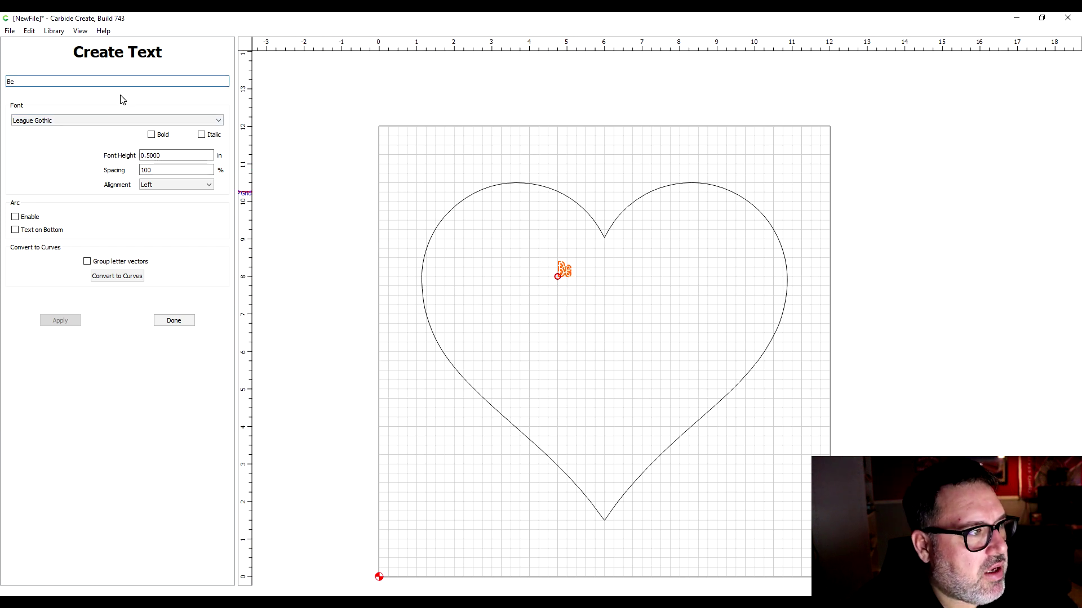
Change the Be text font to Courier.
left_click(162, 120)
scroll(122, 162, "down", 1)
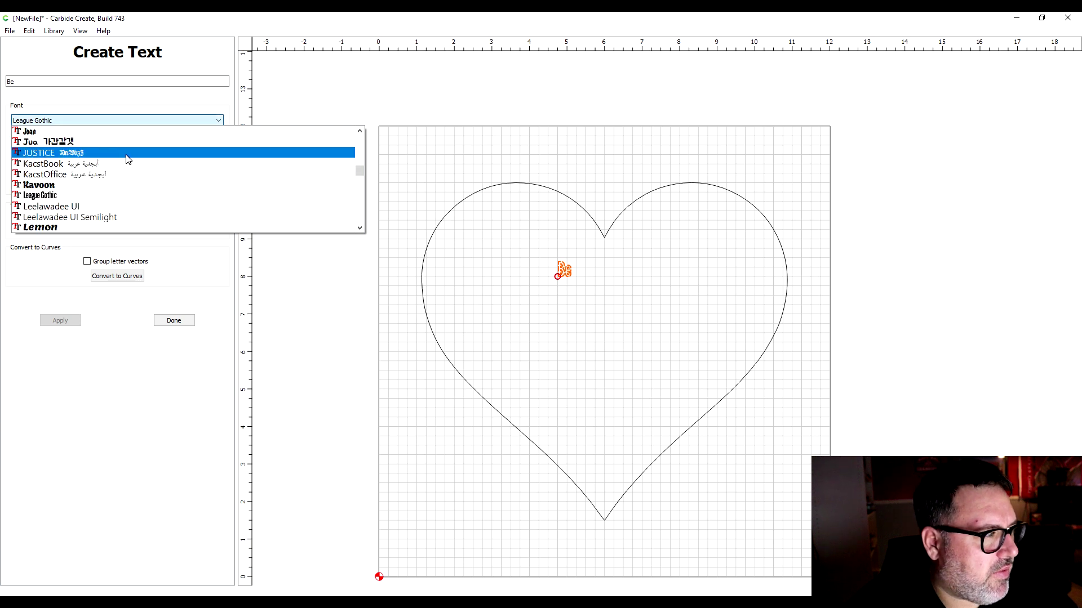
scroll(150, 179, "up", 2)
scroll(150, 179, "up", 2)
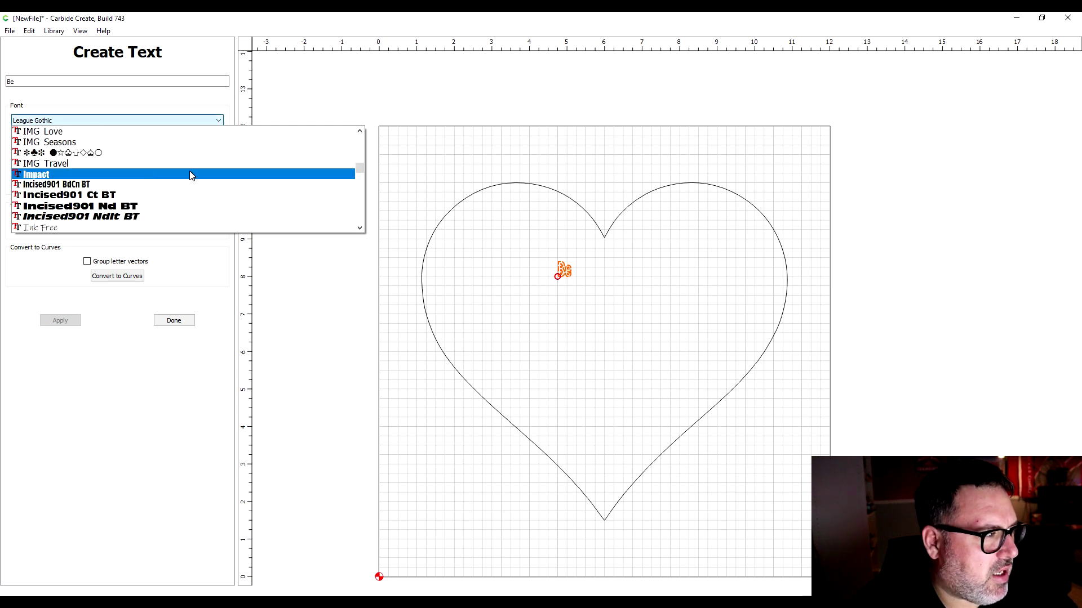
scroll(191, 180, "up", 1)
left_click_drag(359, 169, 360, 157)
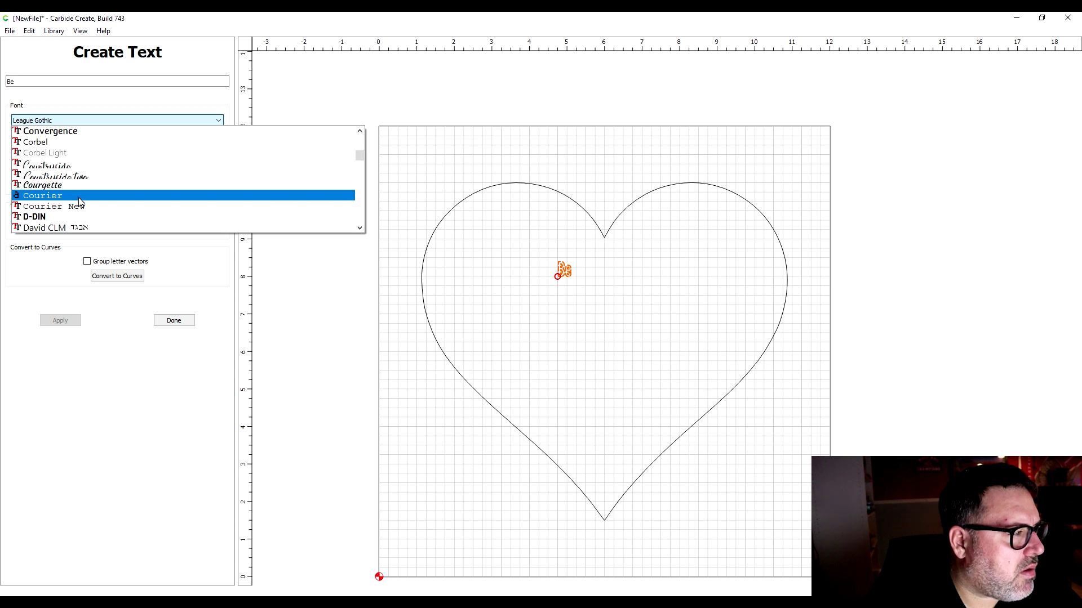
left_click(79, 196)
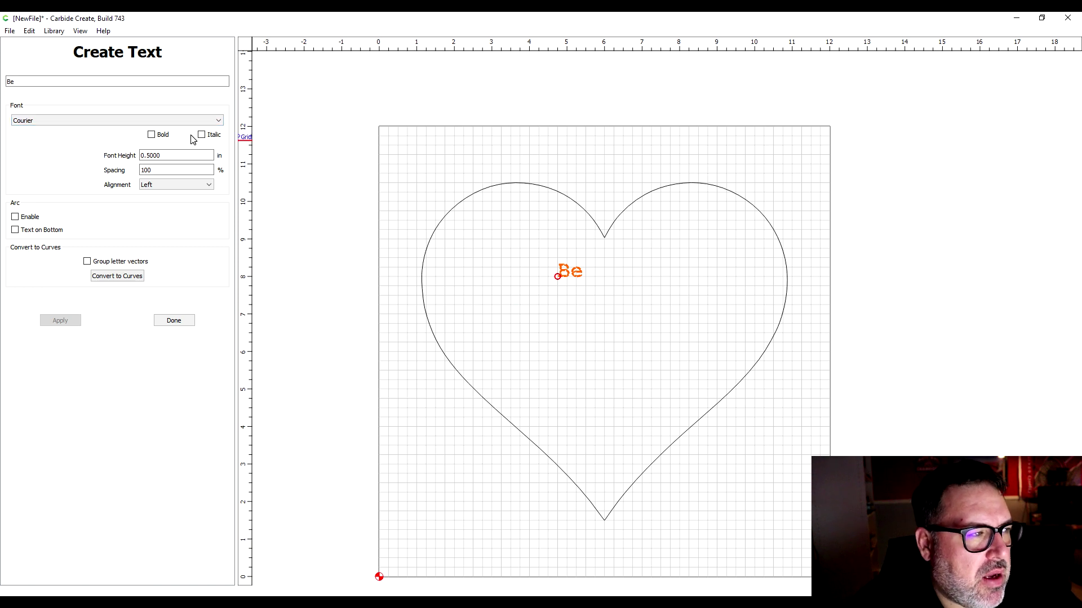
Set the Be font height to 1.5 in, nudge it slightly lower, and finish it.
left_click_drag(164, 155, 134, 151)
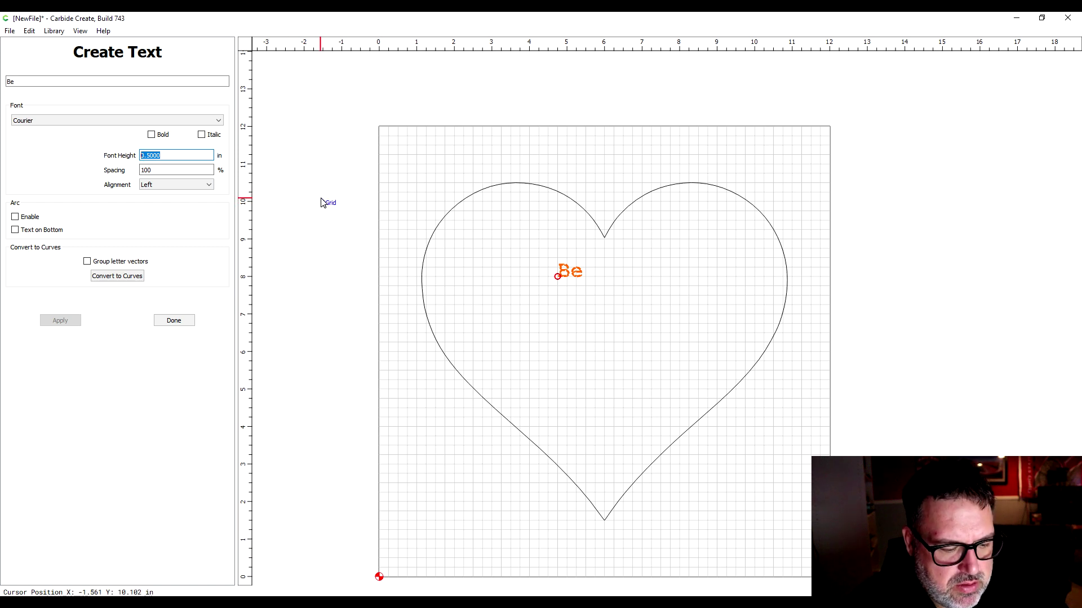
type("1.5")
key("Return")
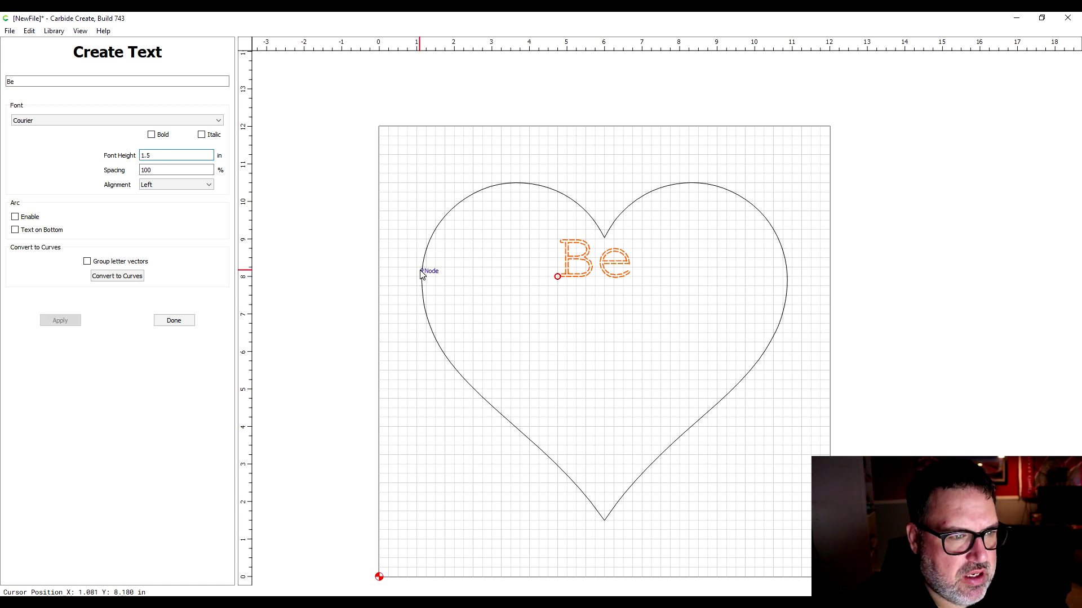
mouse_move(564, 278)
left_mouse_down()
mouse_move(559, 296)
mouse_move(568, 294)
left_mouse_up()
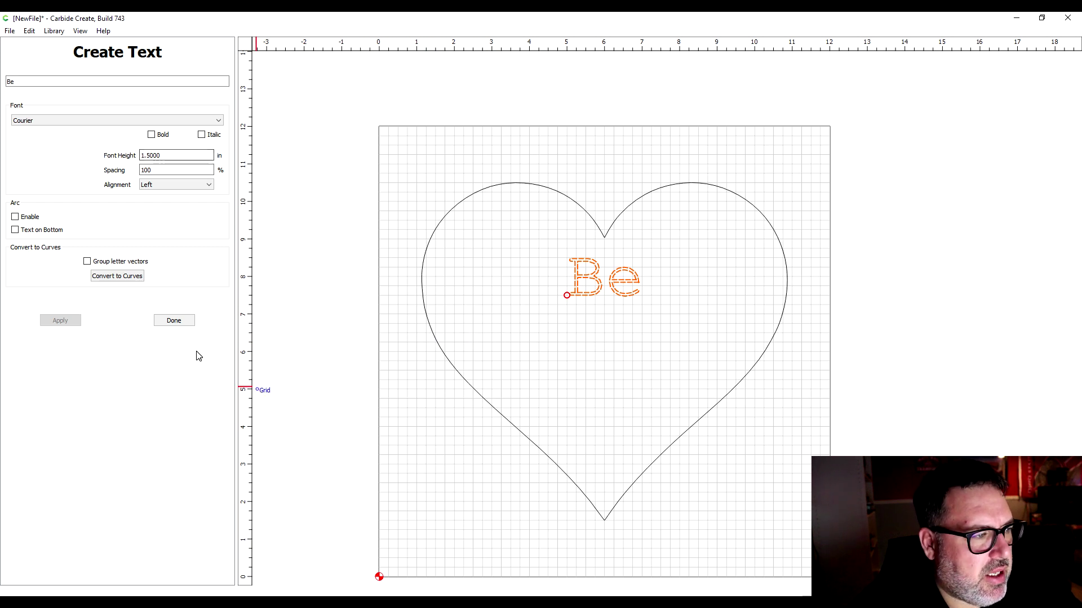
left_click(174, 320)
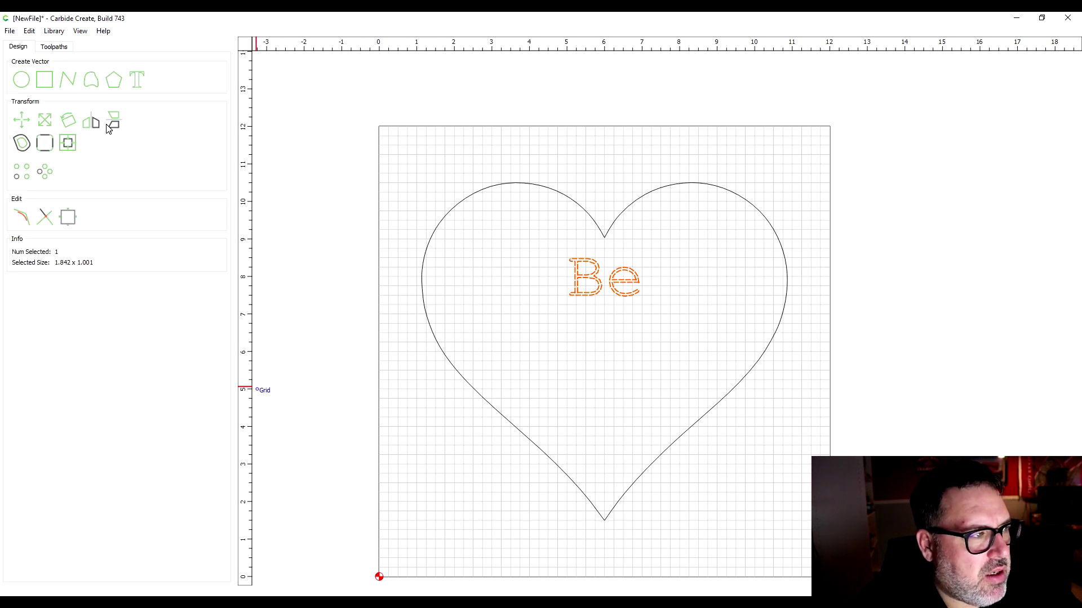
Reopen the Be text settings, close them unchanged, and deselect Be.
left_click(136, 83)
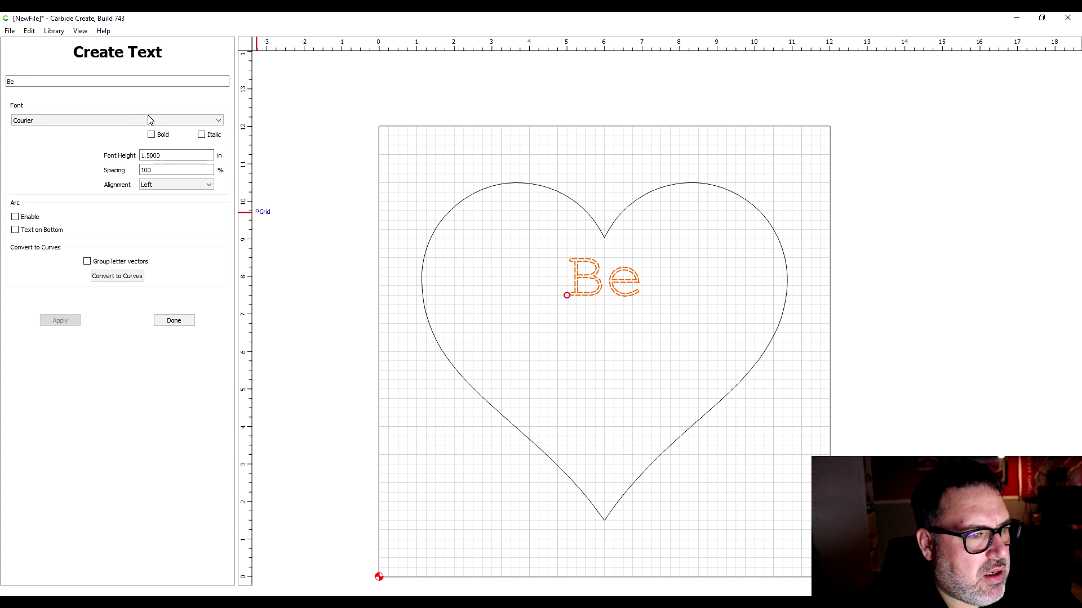
left_click(174, 319)
left_click(434, 355)
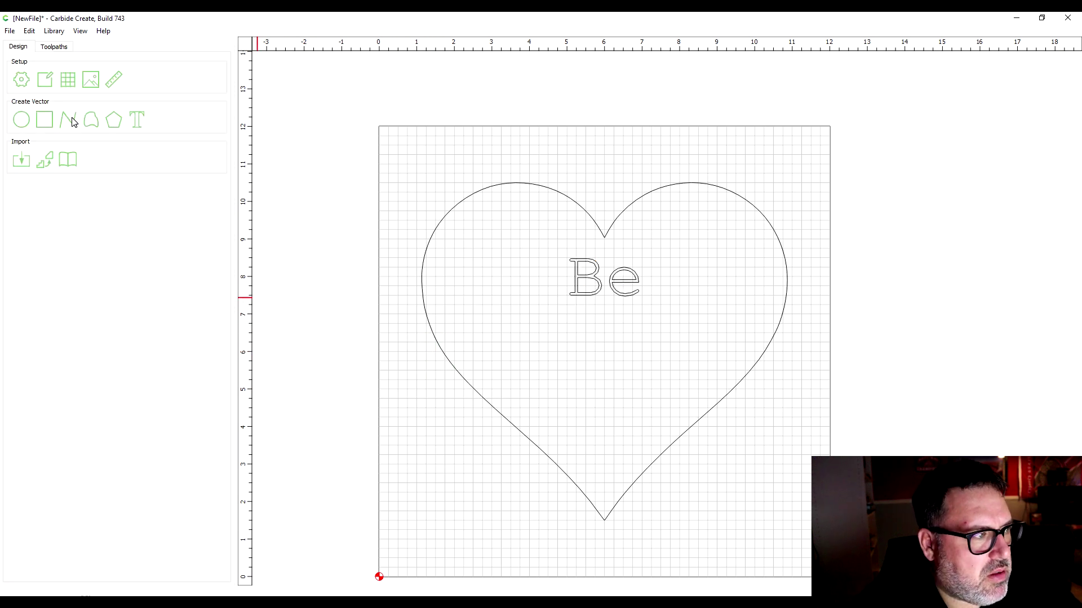
Add a 1.5 in Courier text reading 'Mine' and move it below Be.
left_click(141, 122)
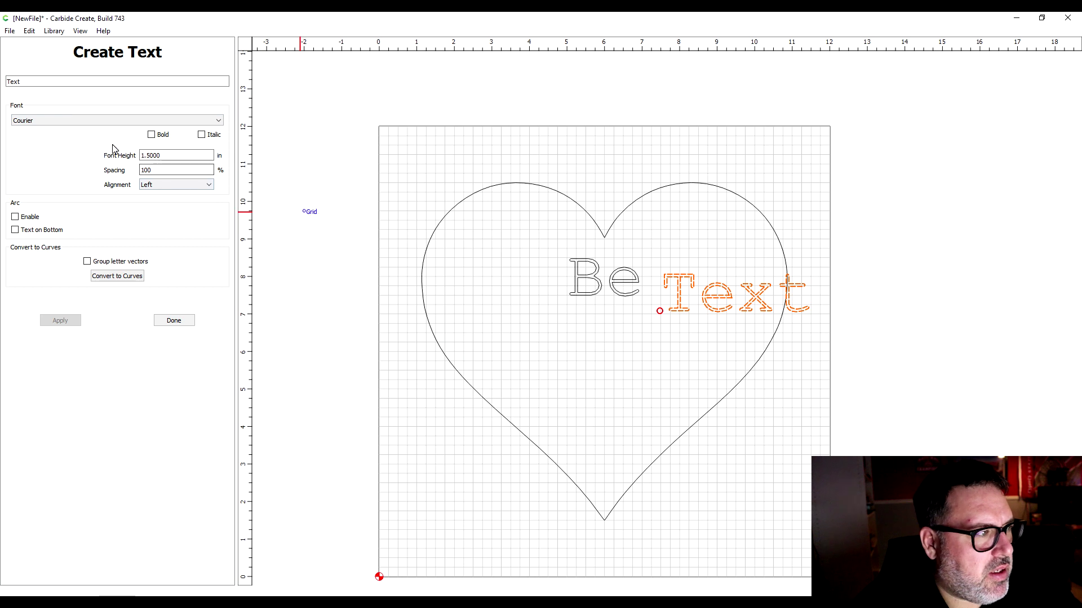
left_click(56, 79)
left_click_drag(57, 79, 1, 83)
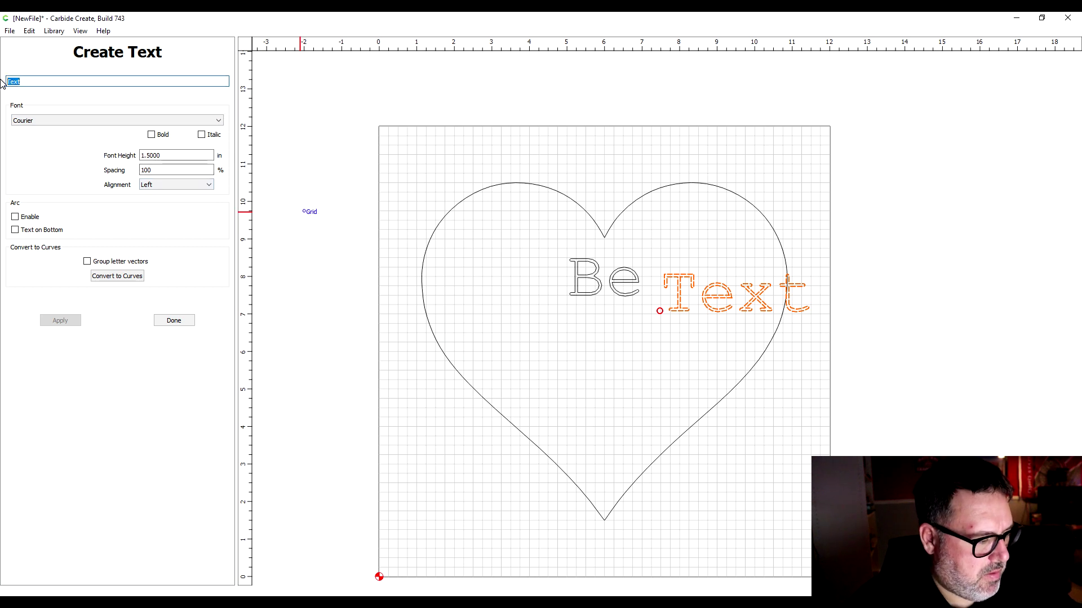
type("M")
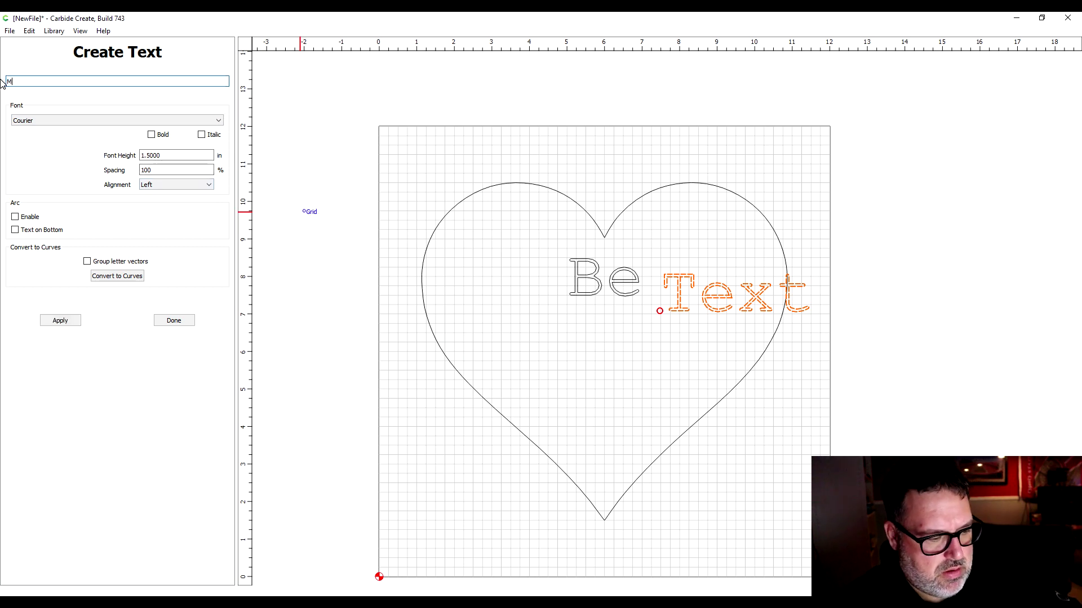
type("ine")
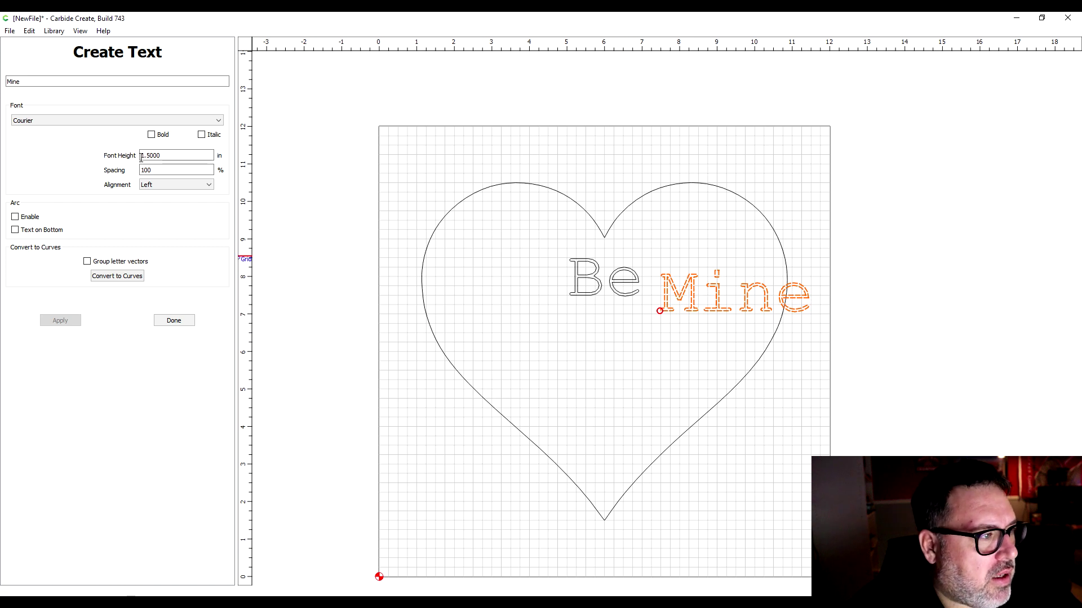
left_click(157, 155)
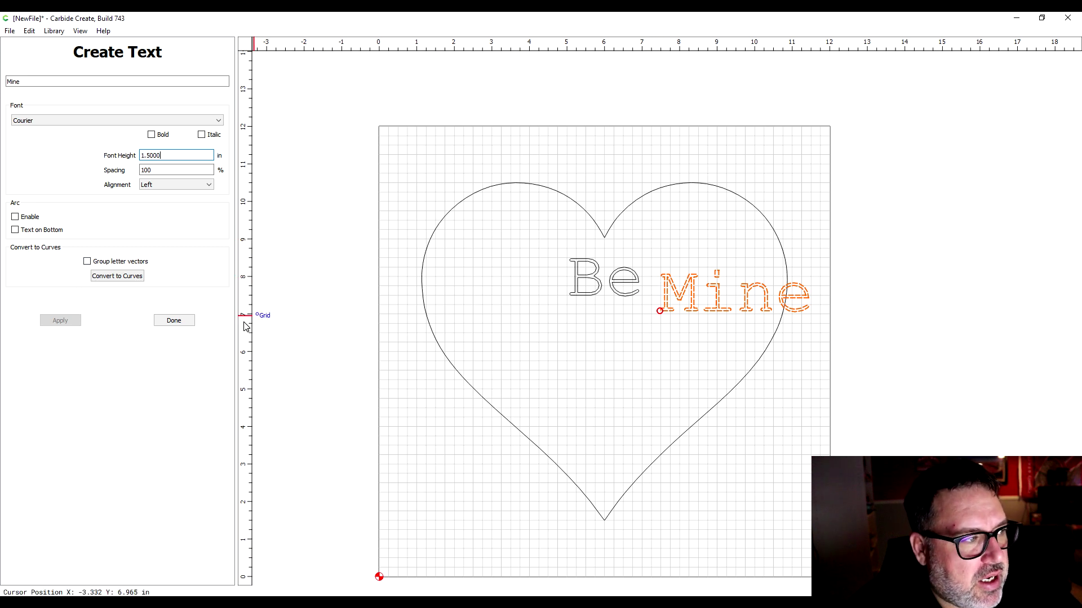
left_click(174, 321)
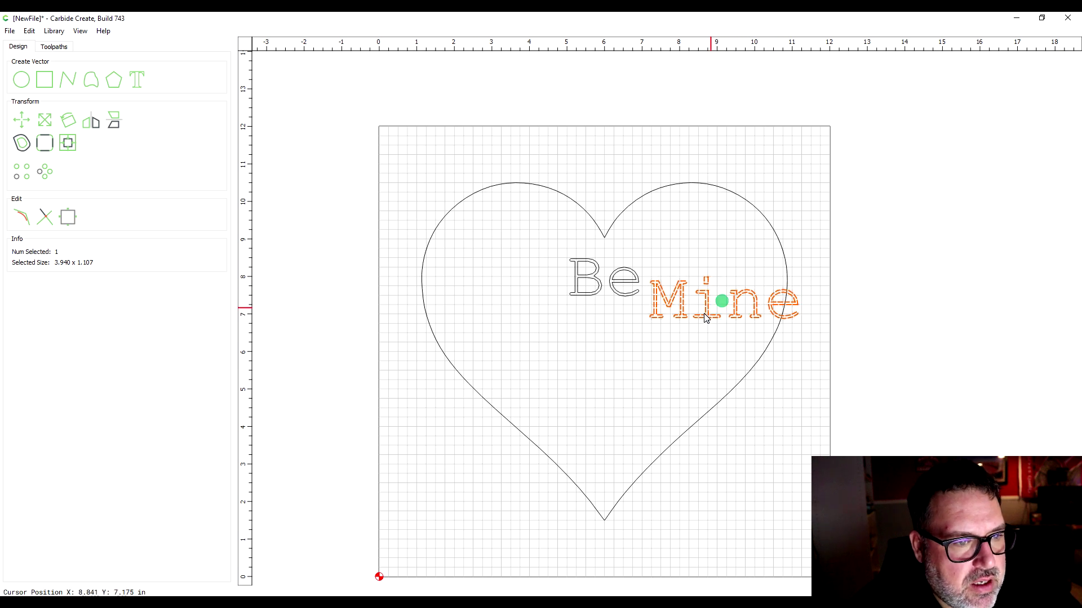
left_click_drag(720, 307, 604, 353)
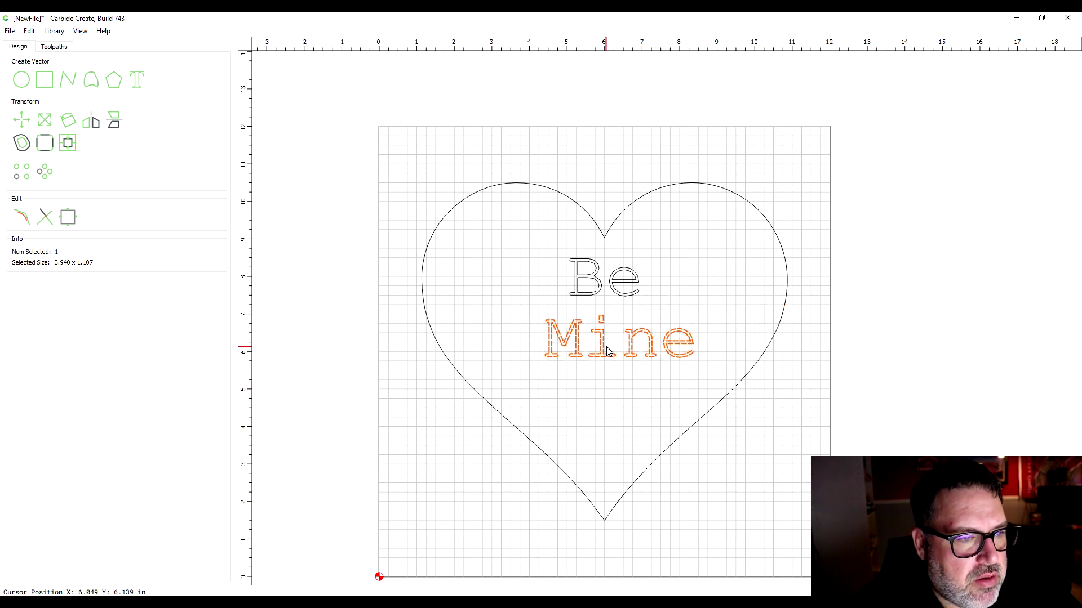
Centre Mine horizontally under Be and reposition the two-word block in the heart.
left_click_drag(716, 255, 549, 376)
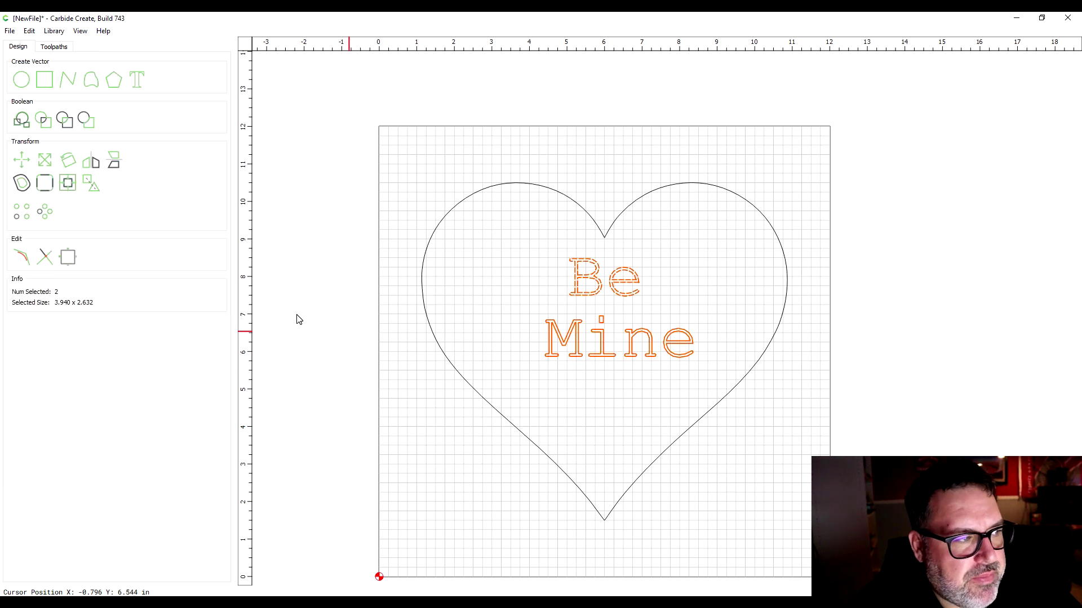
left_click(68, 181)
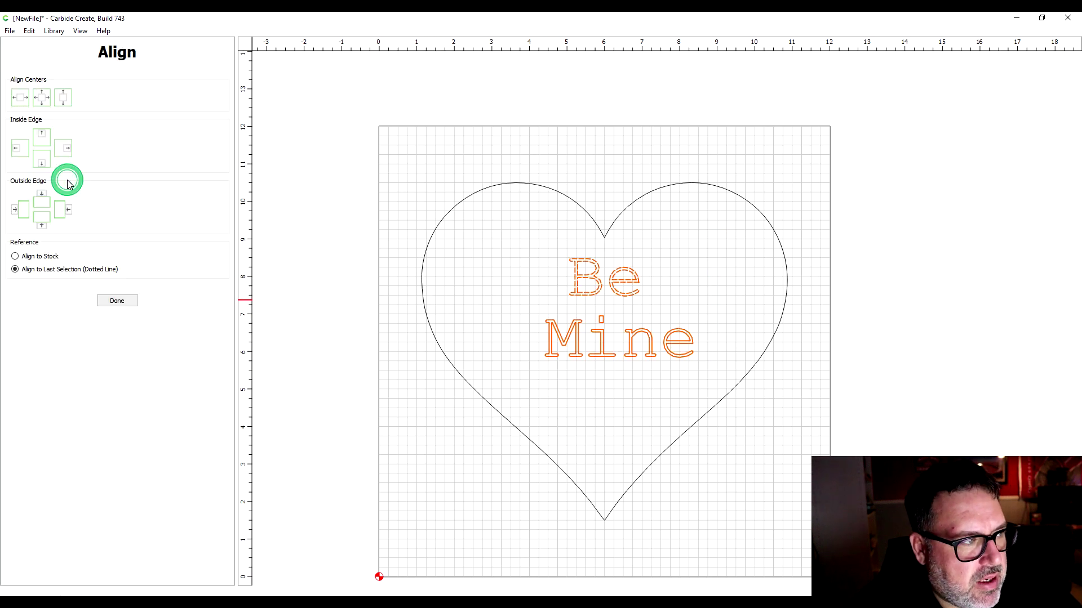
left_click(20, 99)
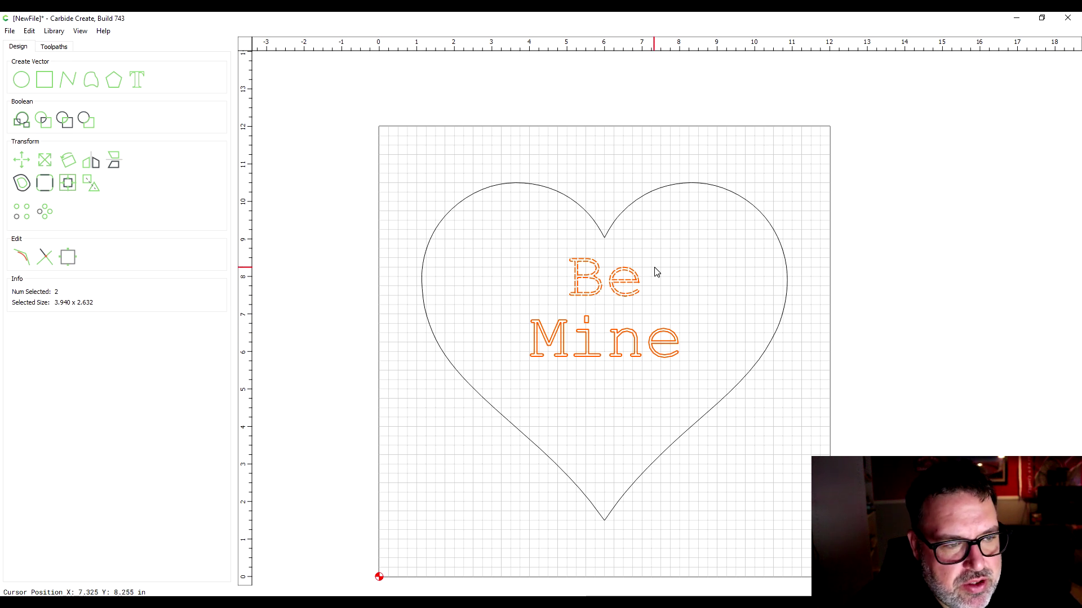
left_click_drag(711, 247, 569, 350)
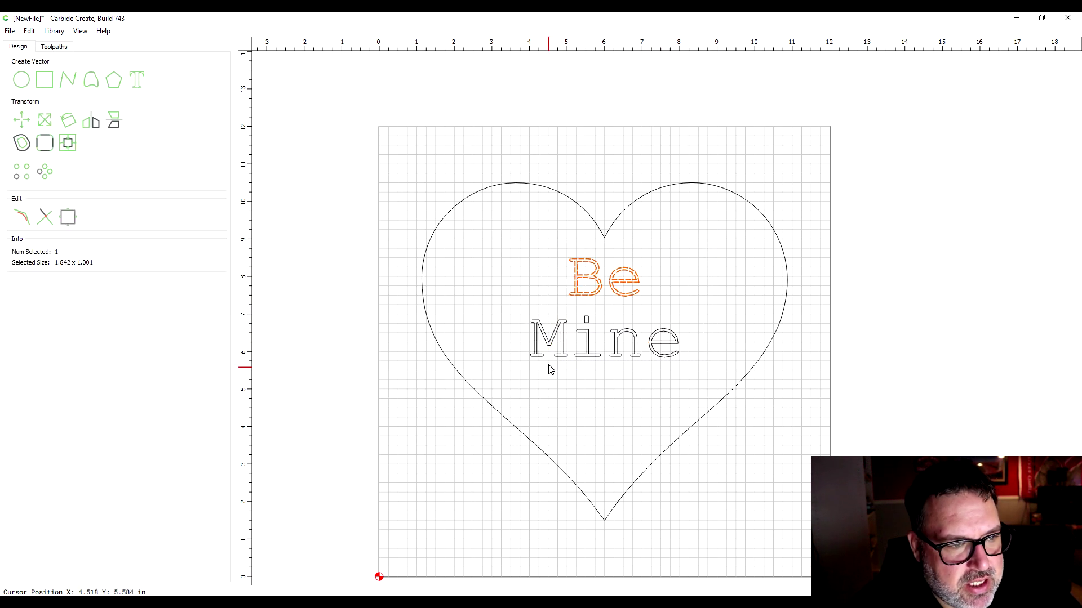
left_click_drag(699, 248, 502, 374)
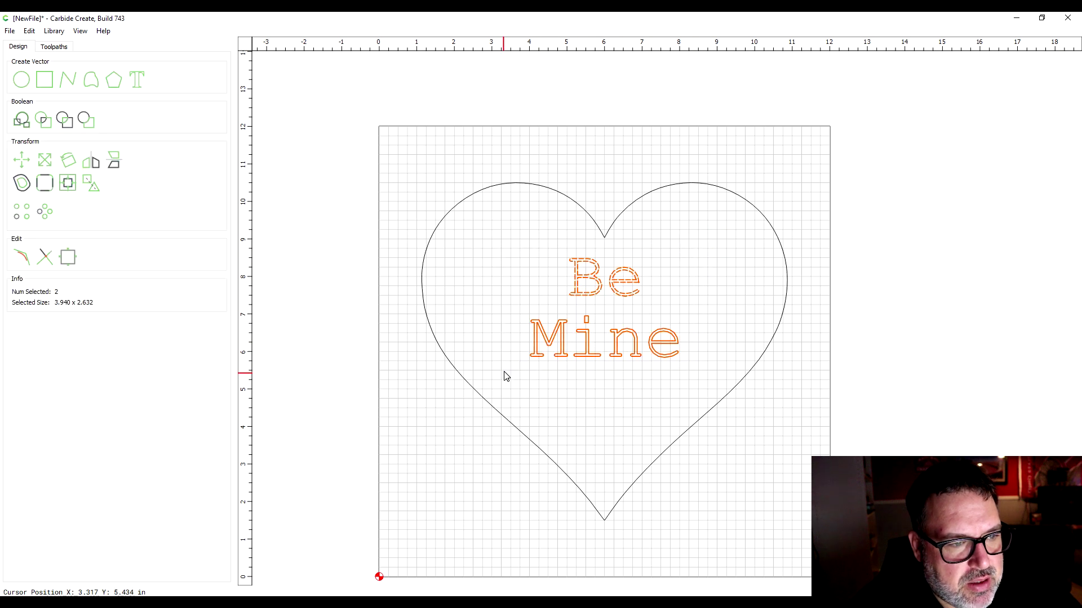
left_click(89, 181)
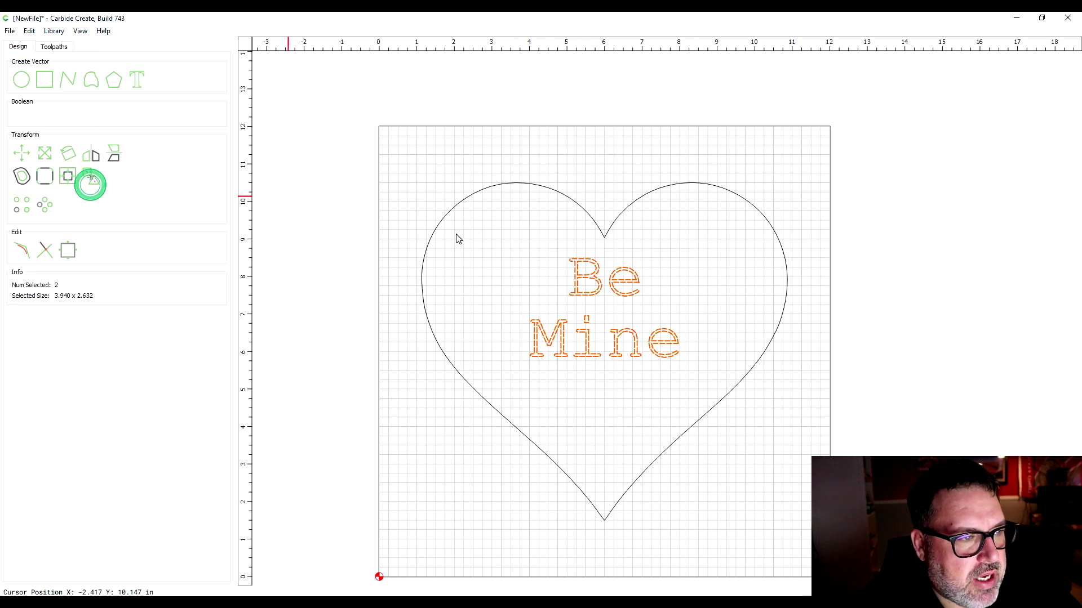
left_click(629, 338)
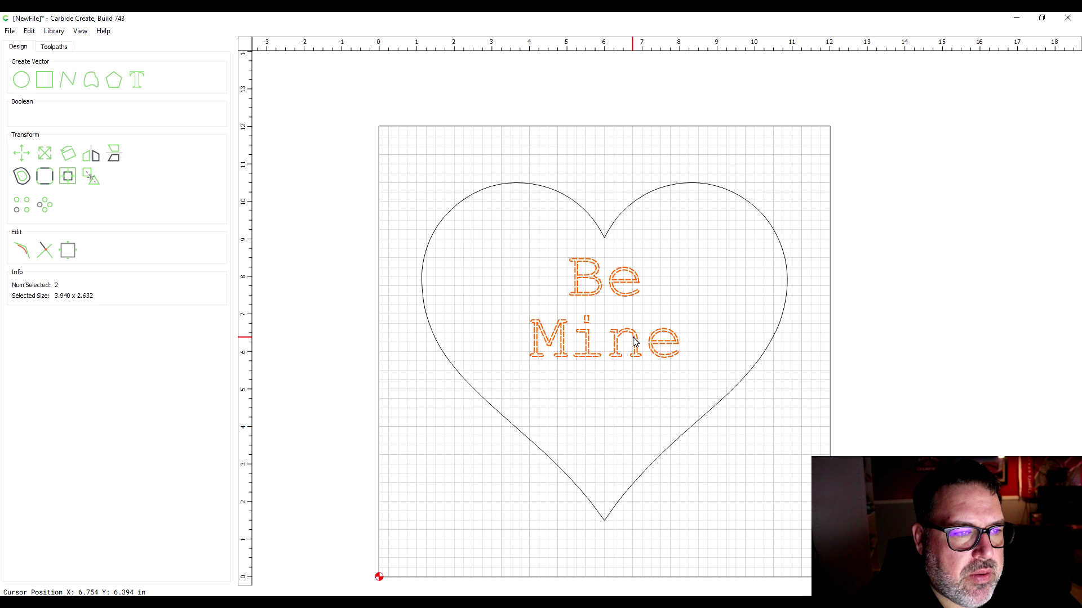
mouse_move(630, 338)
left_mouse_down()
mouse_move(631, 353)
mouse_move(632, 321)
mouse_move(633, 401)
mouse_move(632, 325)
mouse_move(632, 337)
left_mouse_up()
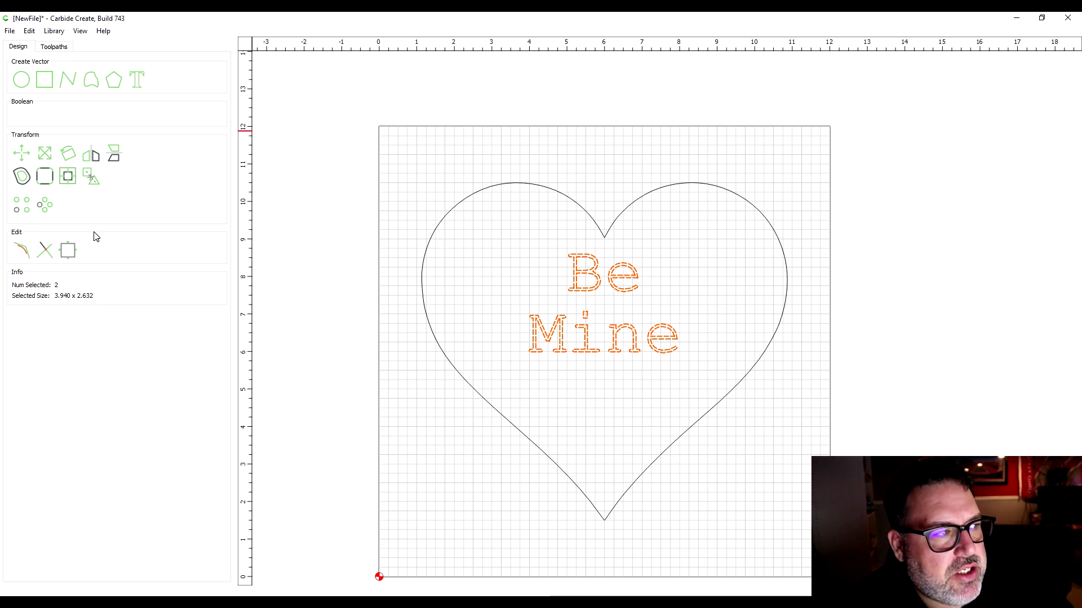
Centre the 3.940 x 2.632 Be Mine block horizontally on the stock.
left_click(69, 176)
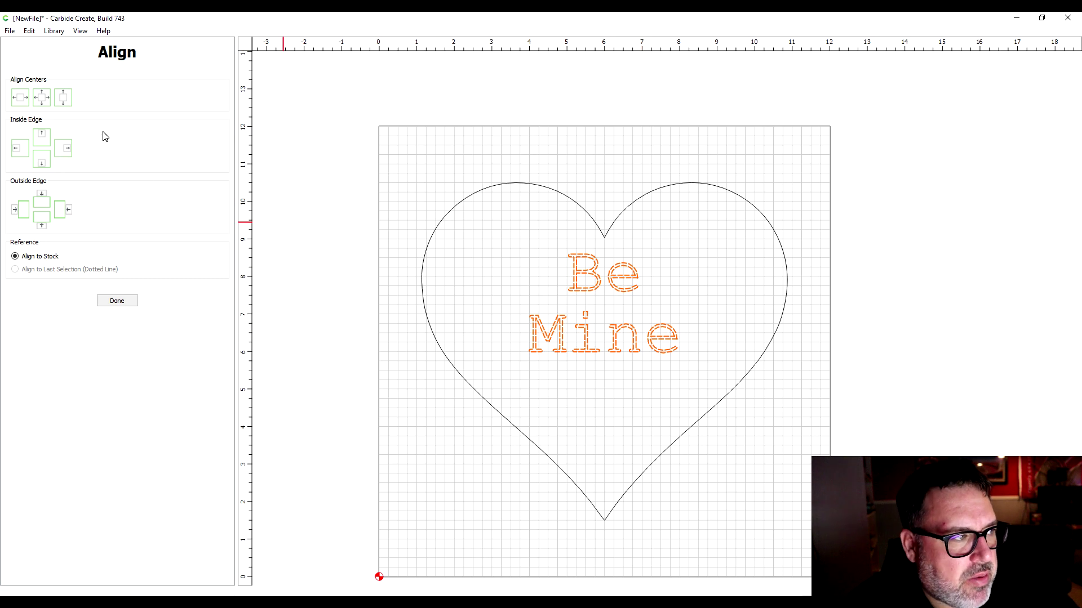
left_click(17, 99)
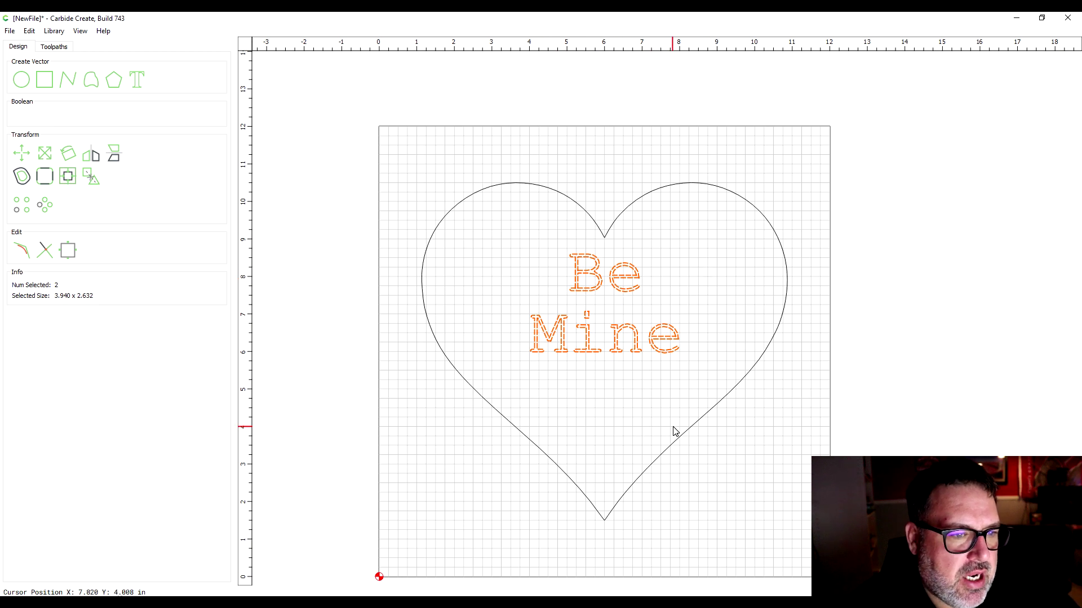
left_click(494, 483)
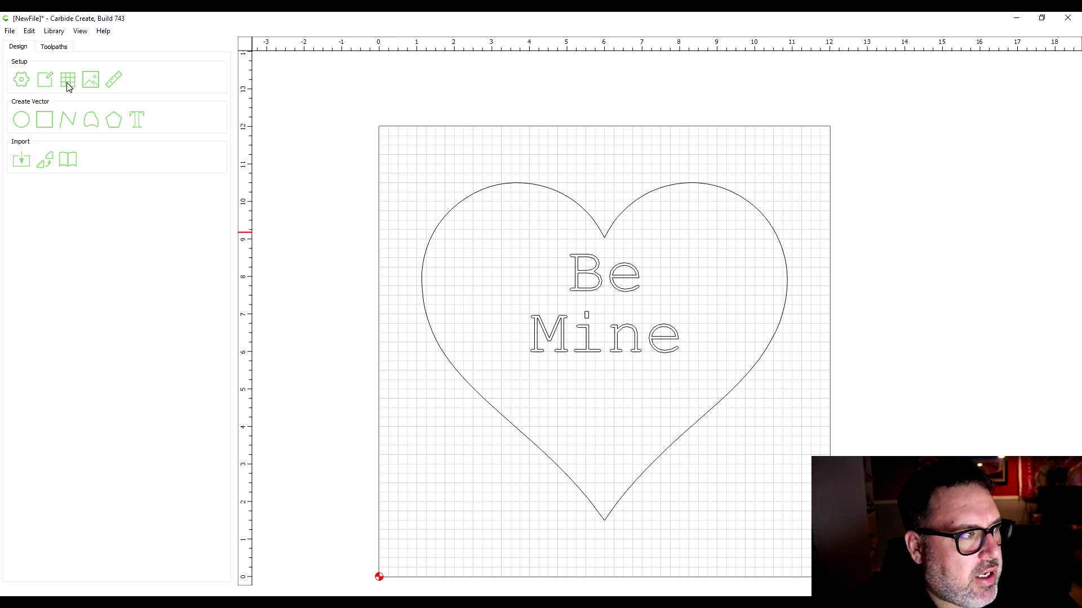
On the Toolpaths tab, select the Be Mine text with the whole heart in view, then start a VCarve toolpath.
left_click(801, 144)
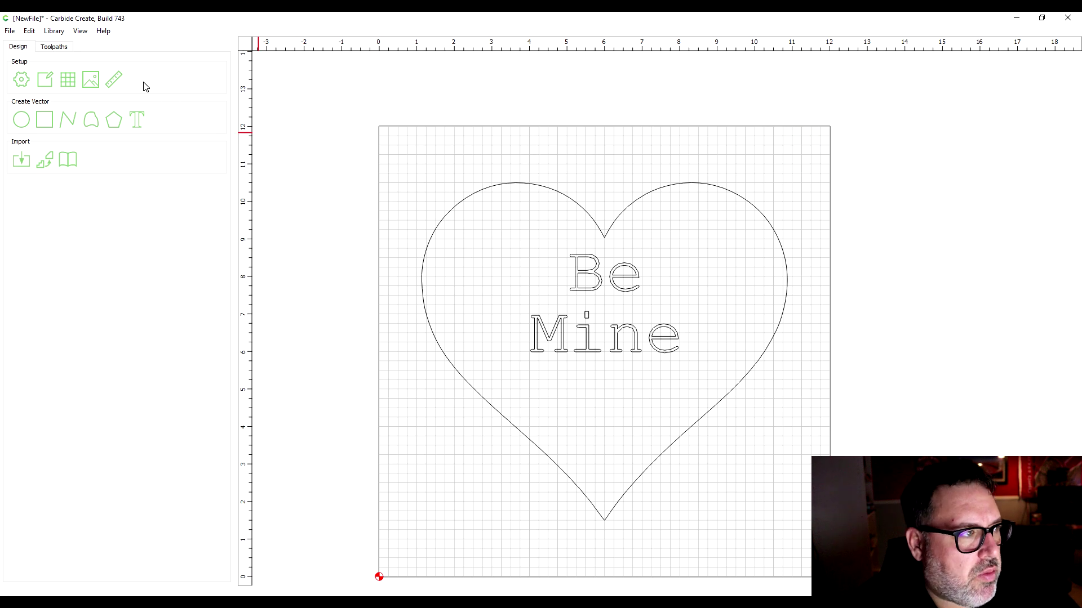
left_click(62, 47)
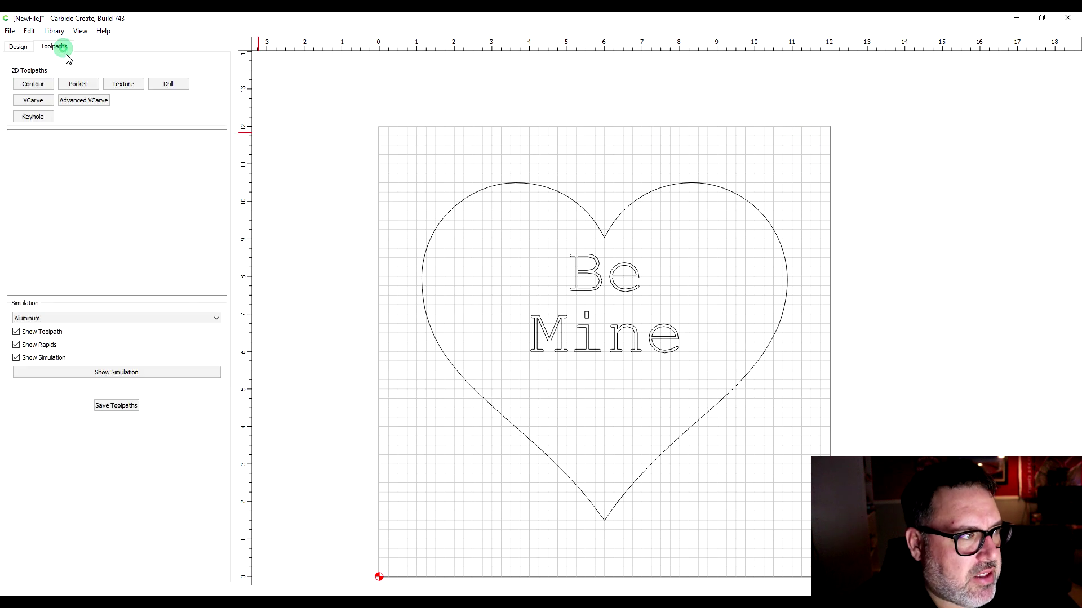
left_click(615, 289)
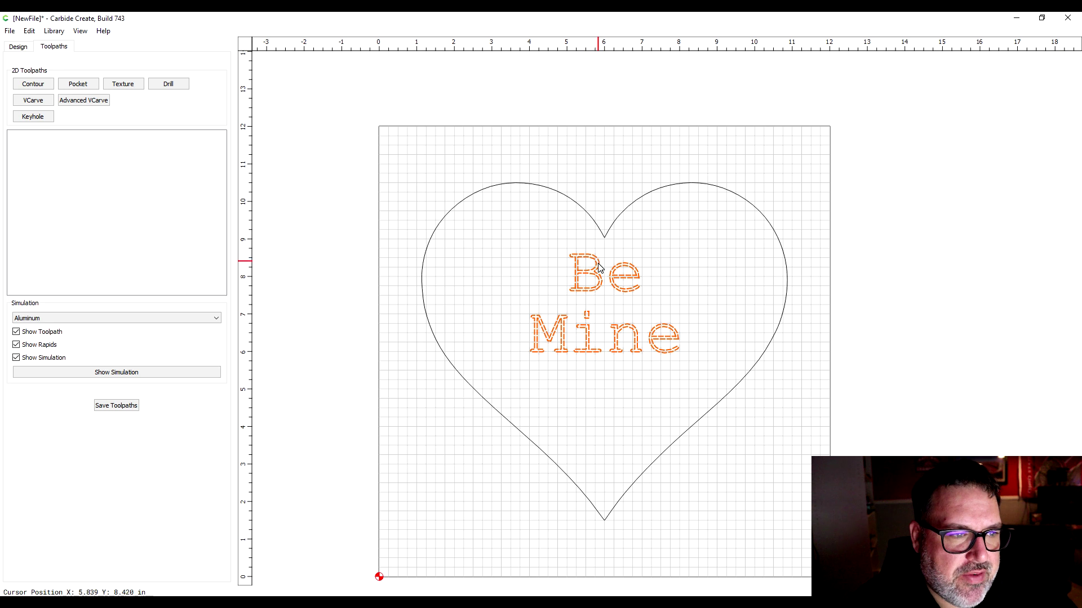
scroll(599, 267, "up", 3)
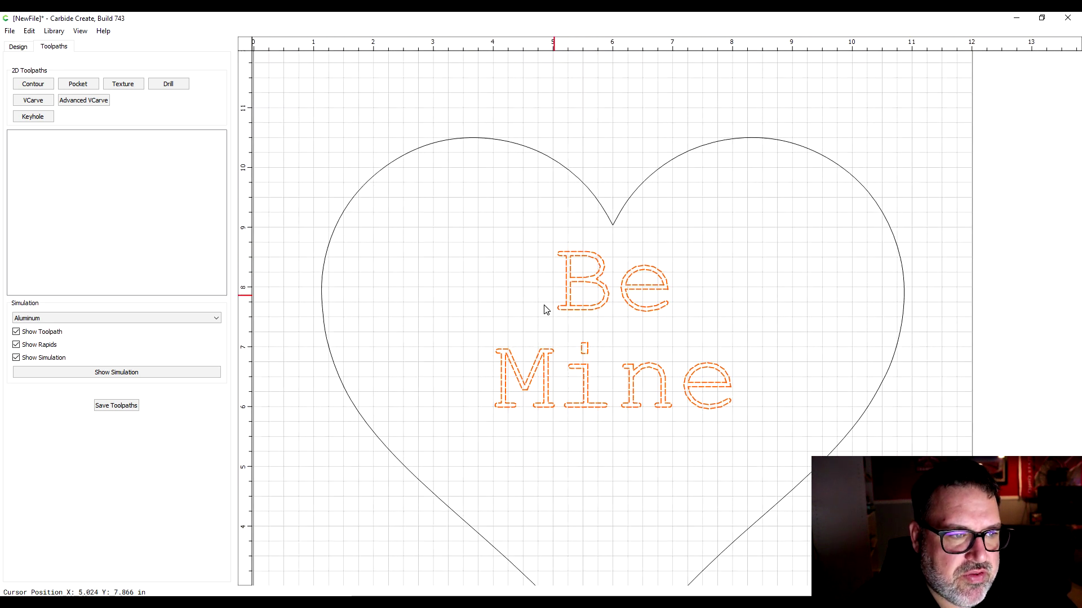
scroll(541, 310, "down", 3)
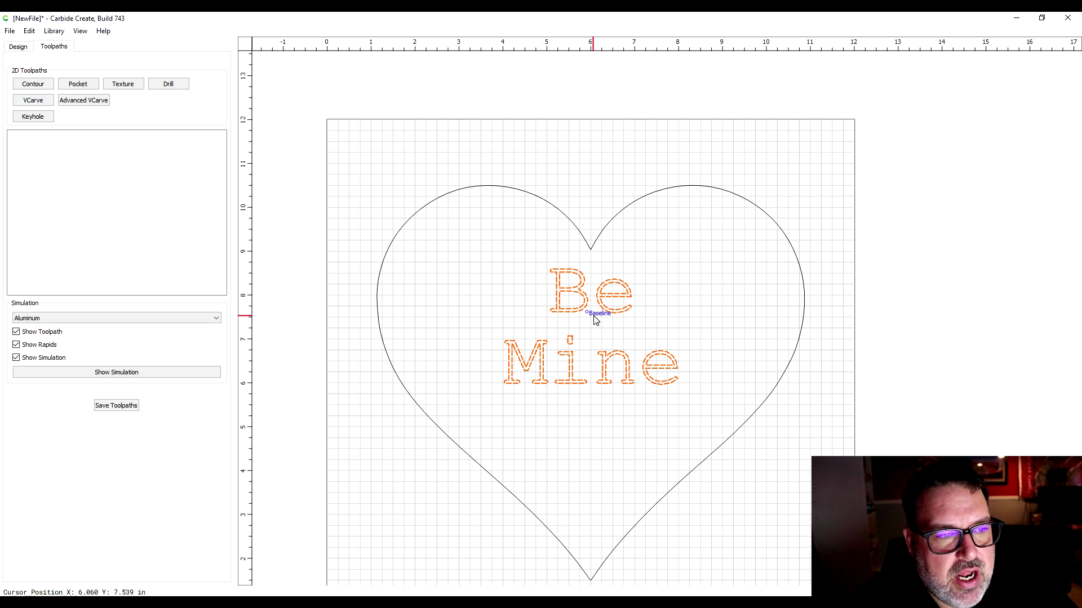
scroll(544, 348, "up", 2)
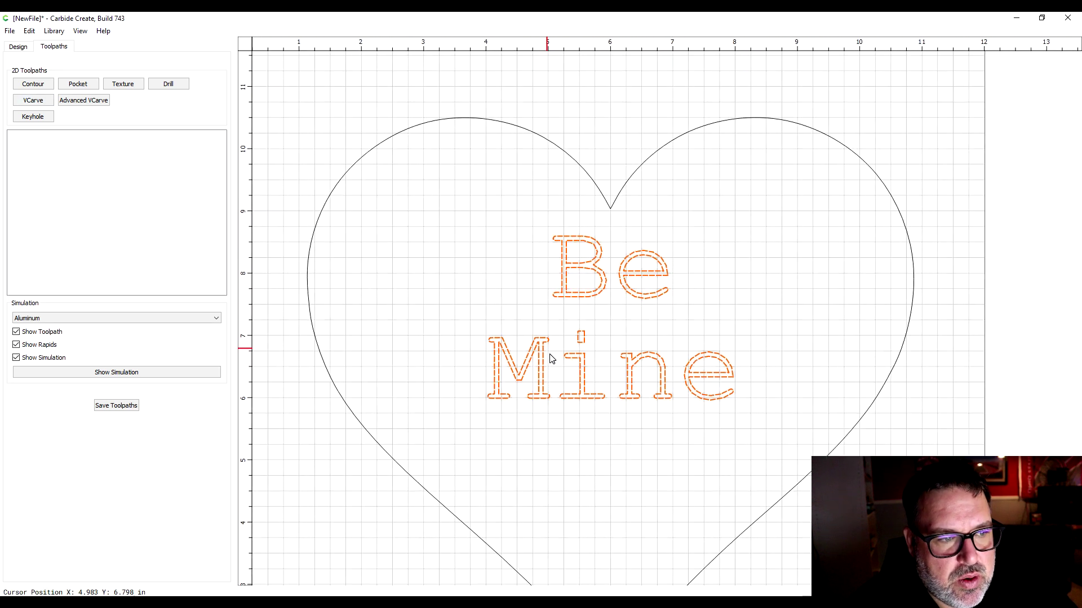
scroll(550, 359, "up", 4)
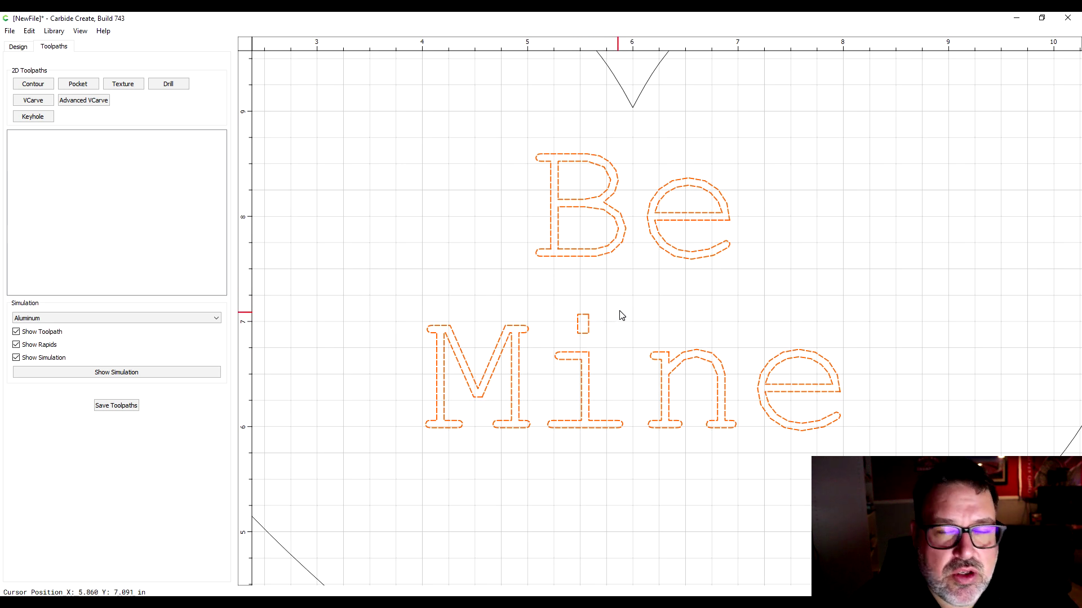
scroll(626, 311, "down", 3)
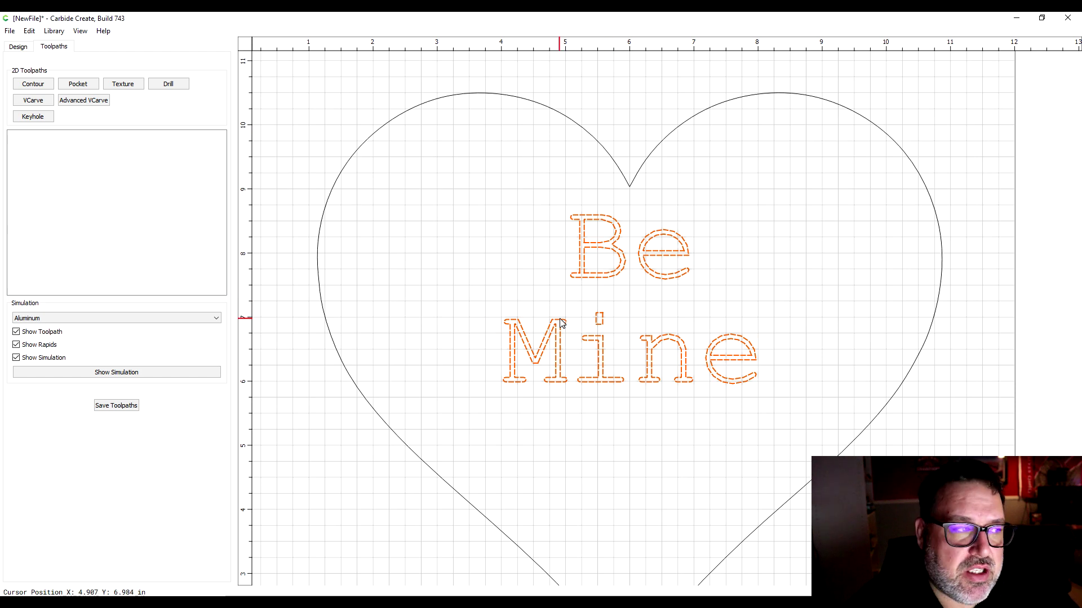
scroll(507, 262, "down", 1)
scroll(618, 302, "down", 1)
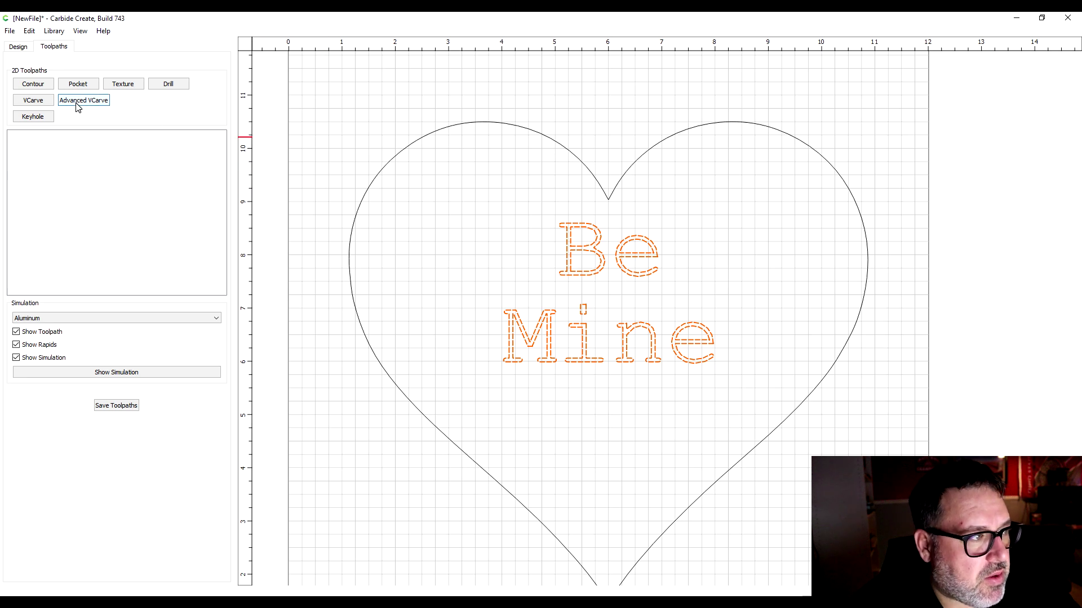
left_click(30, 102)
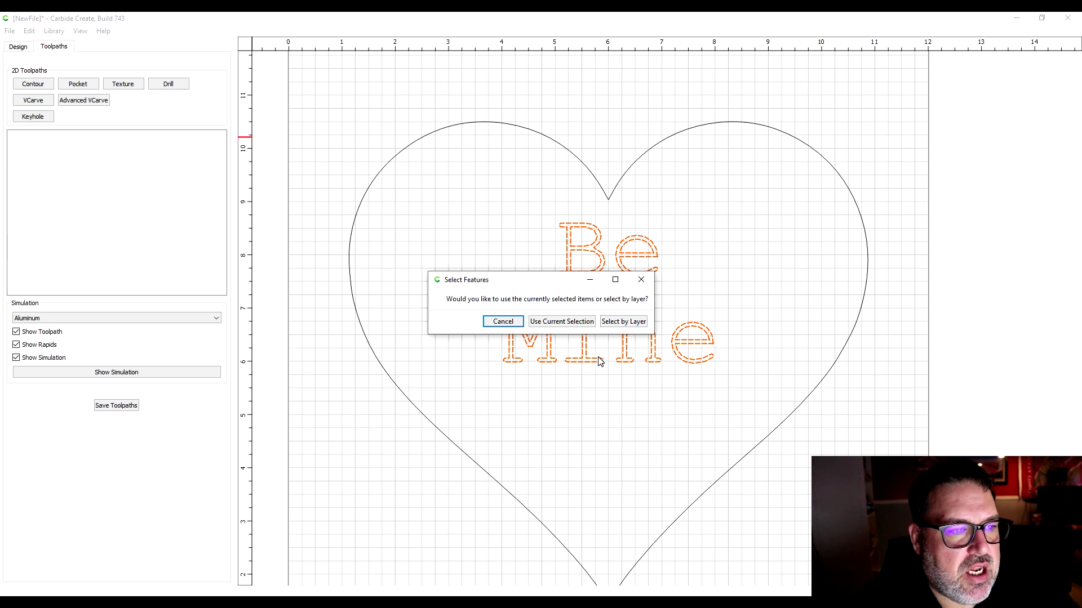
Apply the VCarve toolpath to the 2 selected text vectors and bring up the tool library.
left_click(561, 321)
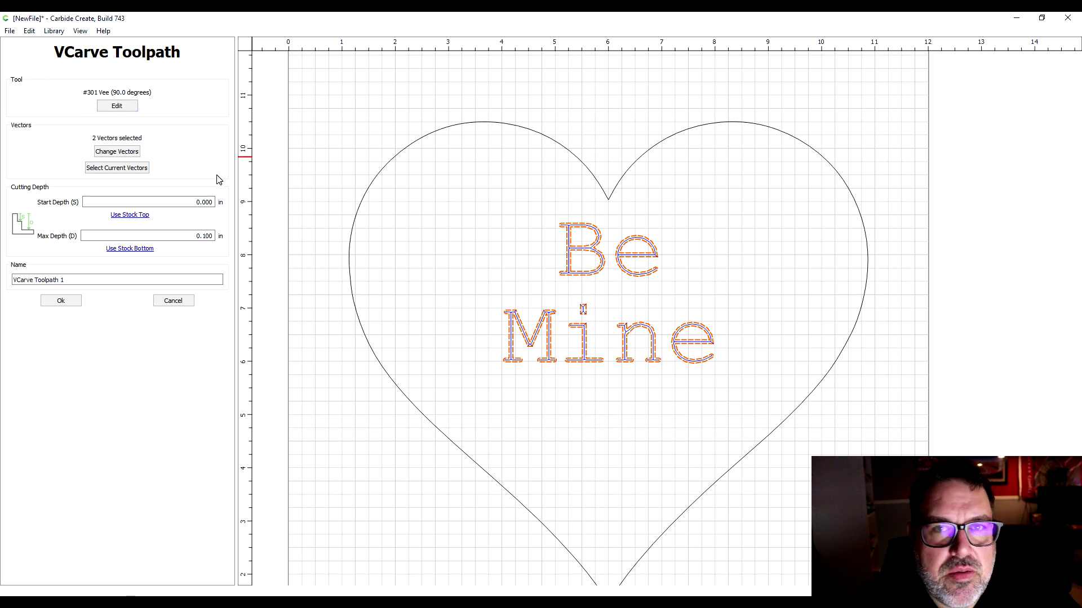
left_click(118, 107)
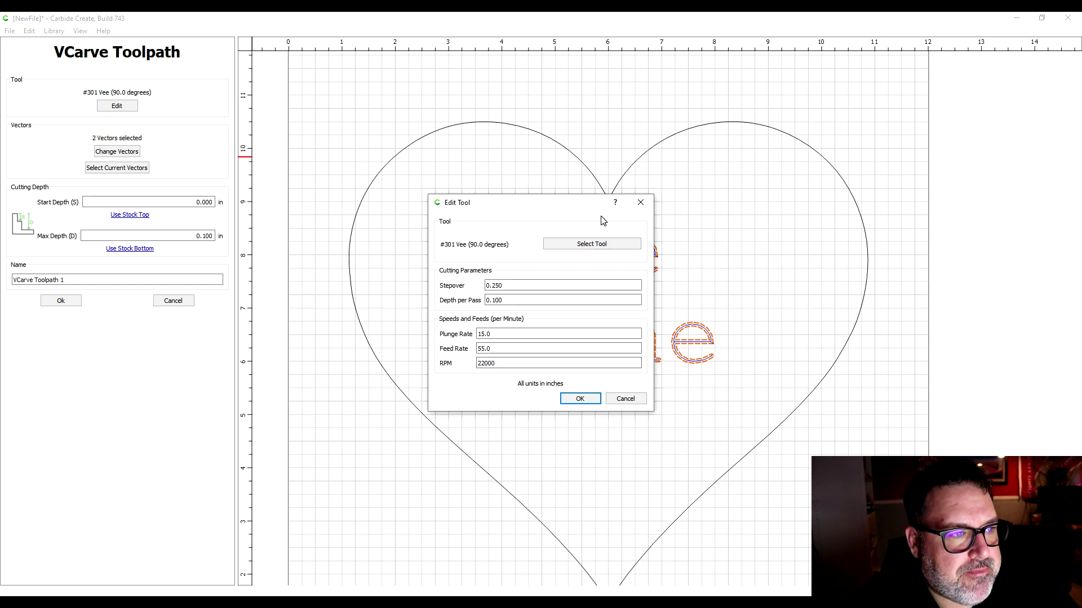
left_click(615, 243)
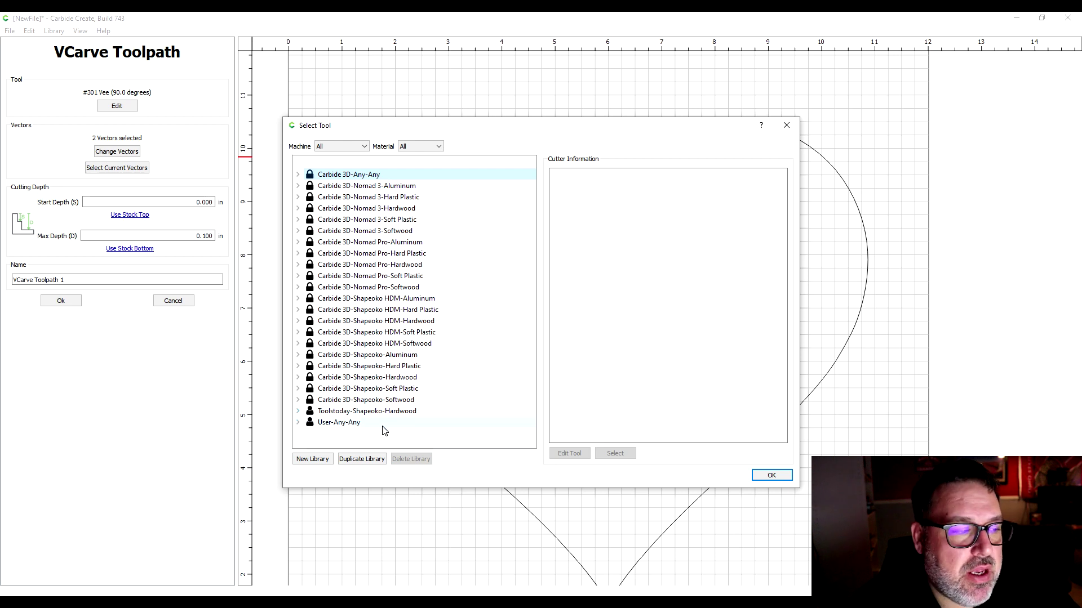
Choose the #302 Vee (60.0 degrees) bit from Carbide 3D-Nomad 3-Softwood and create VCarve Toolpath 1.
left_click(298, 411)
left_click(321, 441)
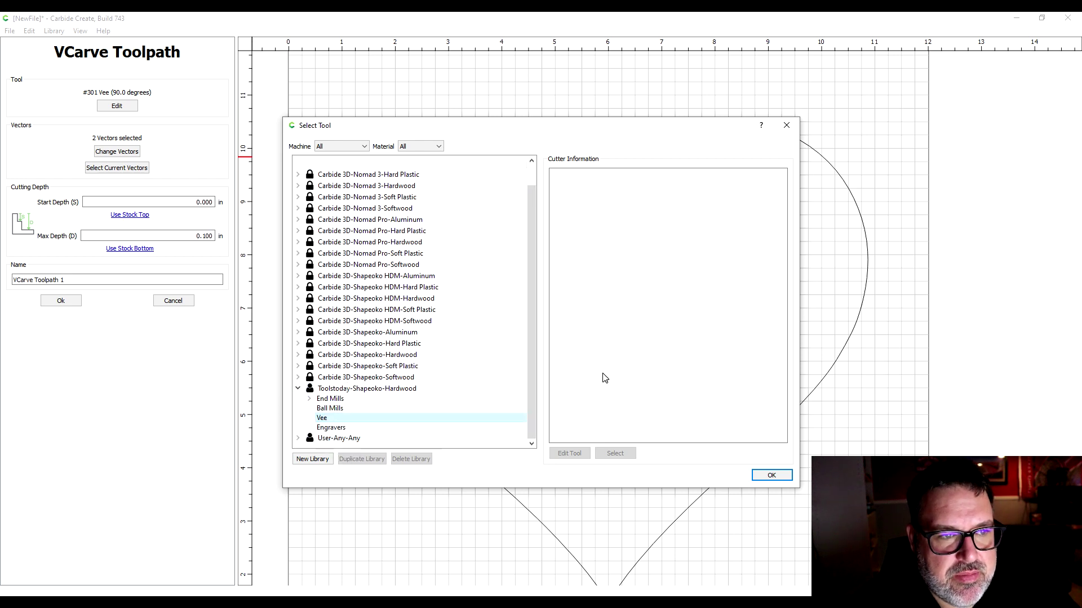
left_click(297, 389)
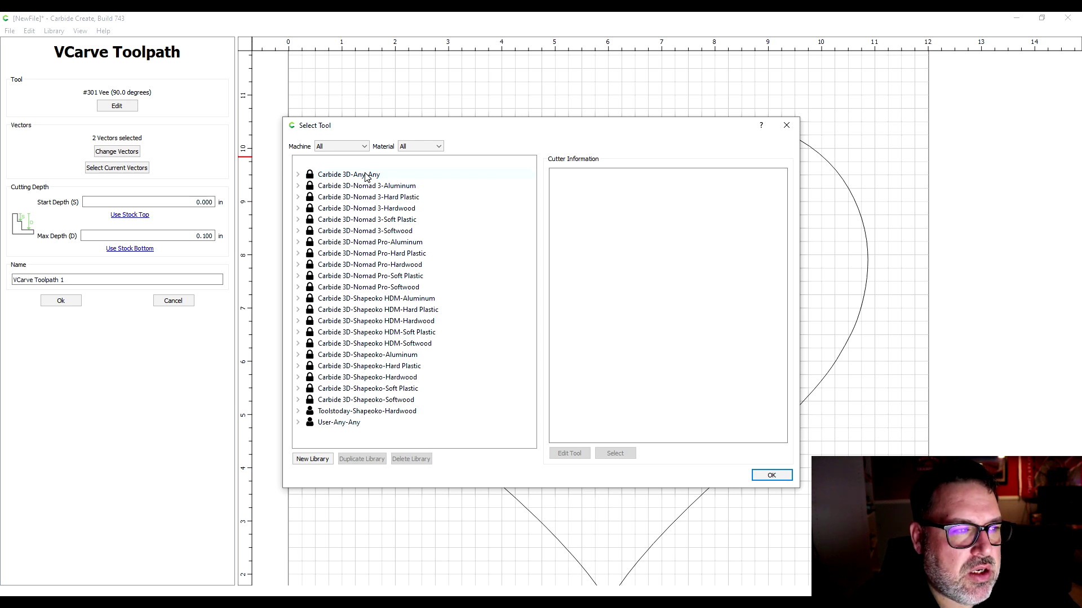
left_click(298, 231)
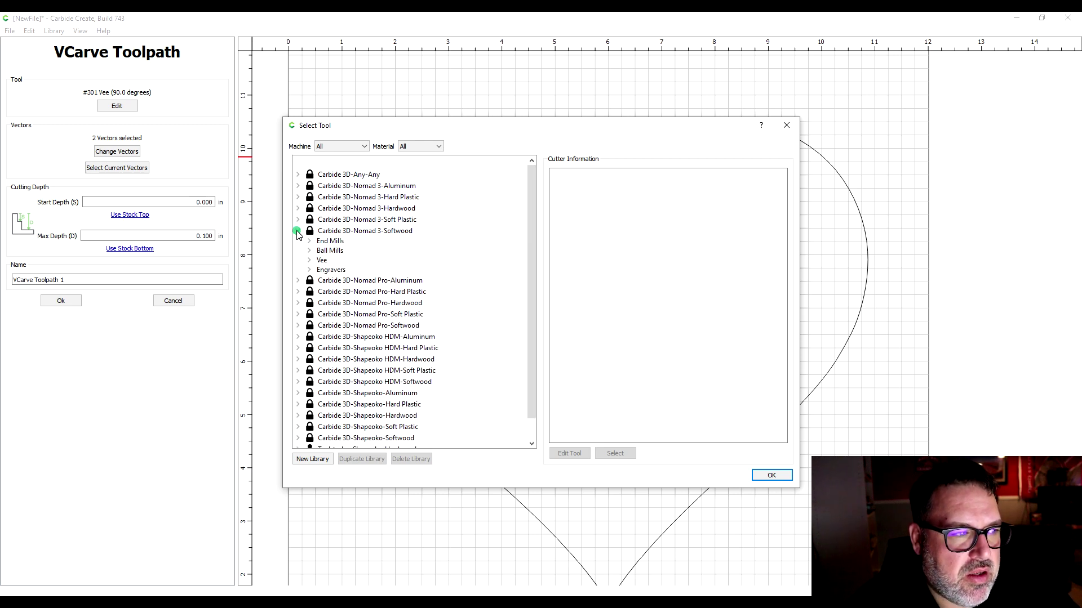
left_click(329, 261)
left_click(309, 260)
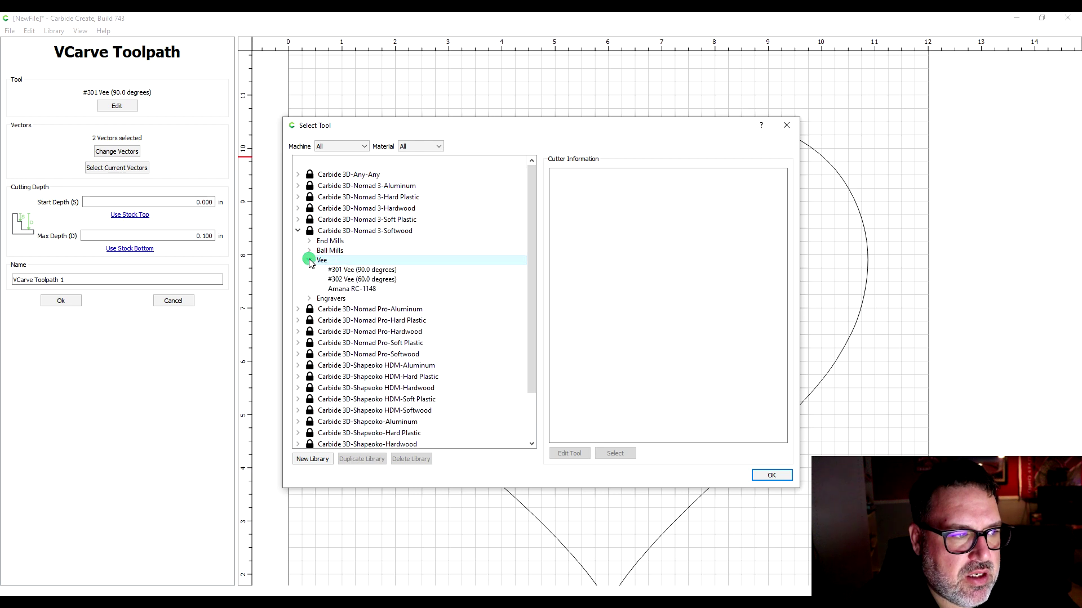
left_click(383, 281)
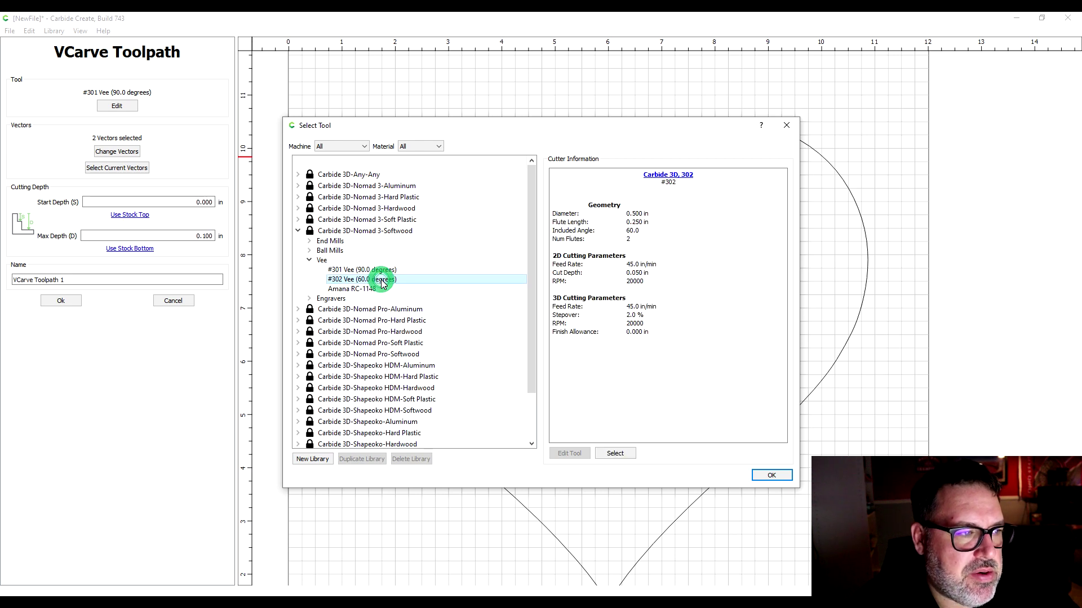
left_click(619, 453)
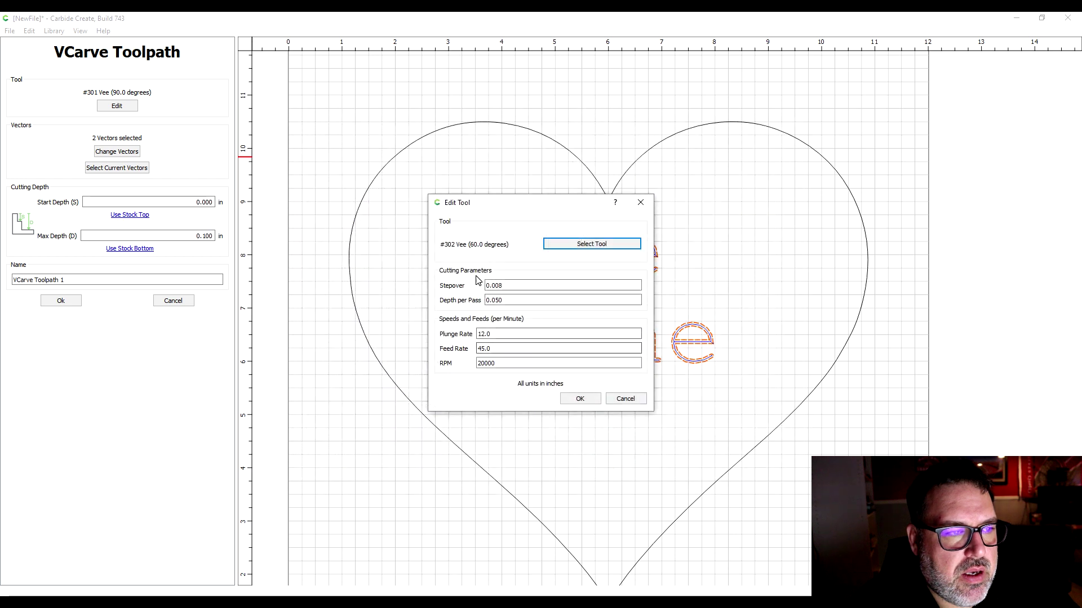
left_click(569, 398)
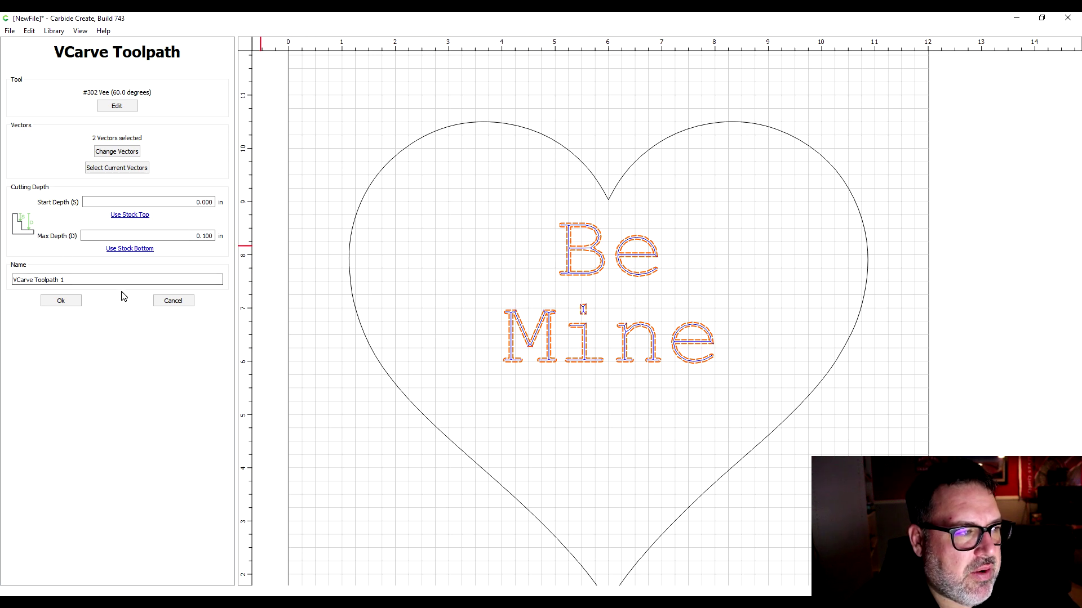
left_click(61, 301)
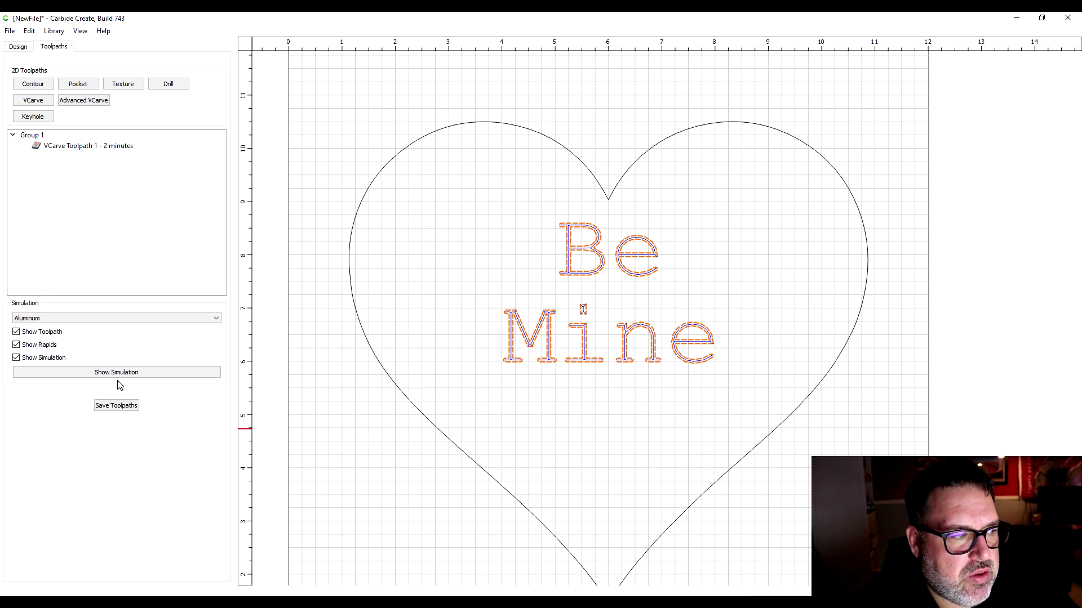
Simulate the Be Mine carve in aluminium without toolpath lines, orbit to inspect, then close the simulation.
left_click(84, 372)
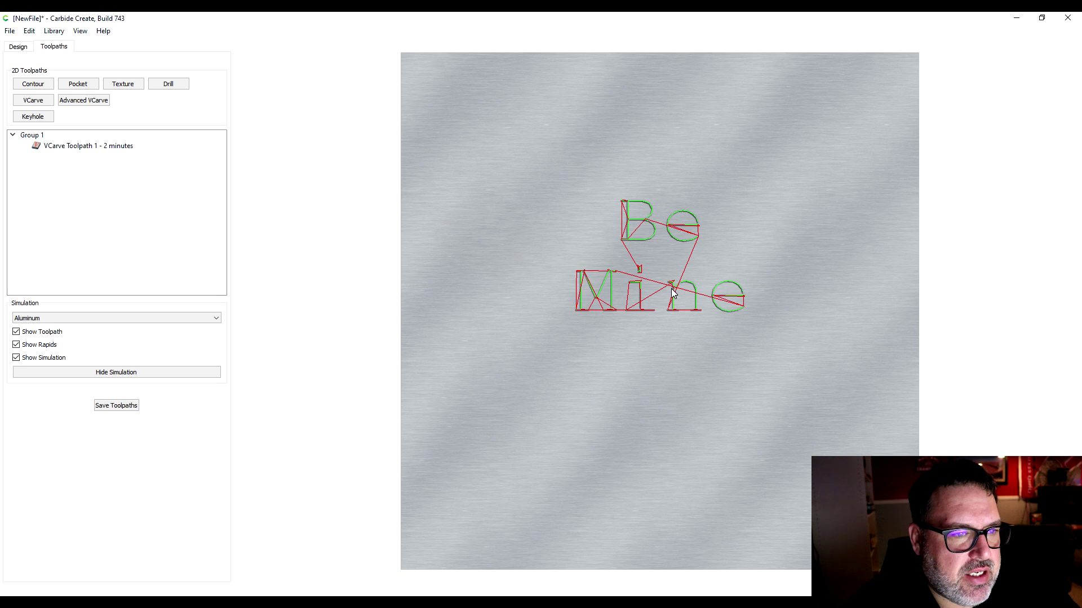
left_click(16, 333)
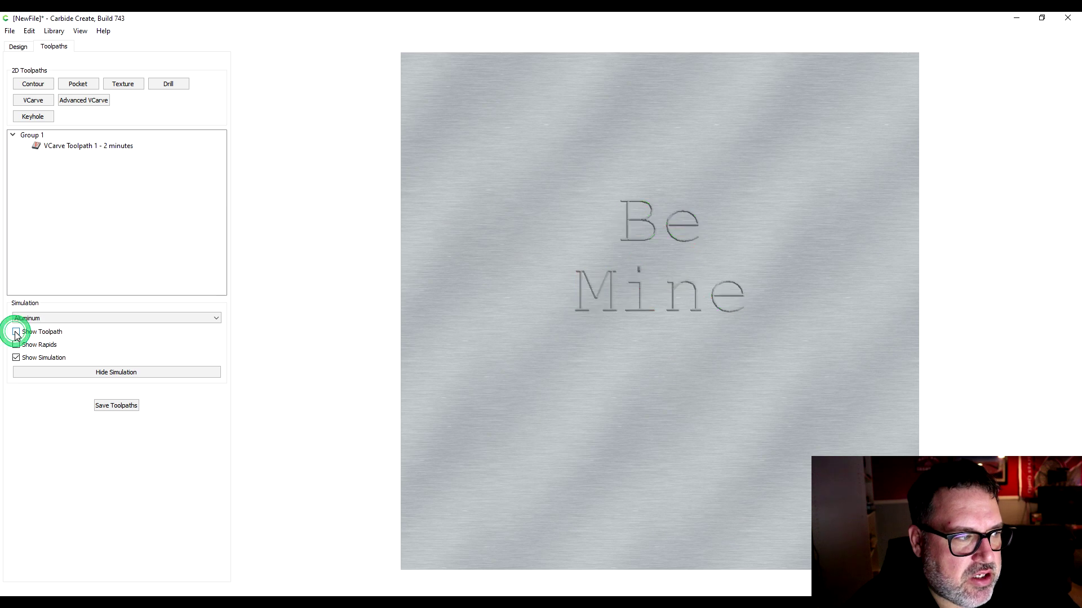
left_click_drag(660, 415, 664, 286)
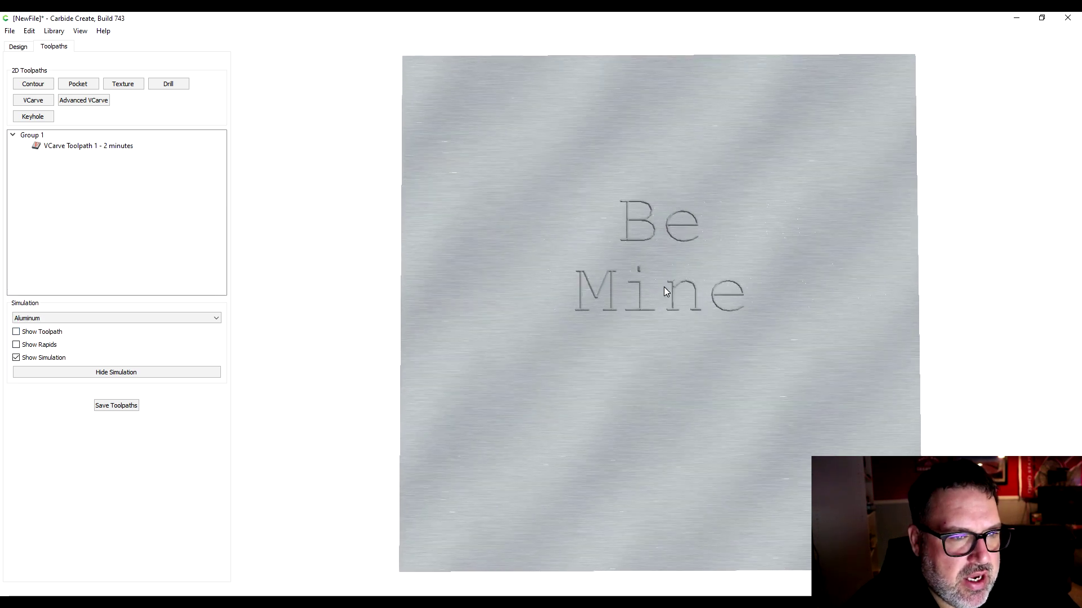
scroll(671, 327, "up", 5)
left_click_drag(677, 368, 634, 228)
scroll(633, 227, "down", 3)
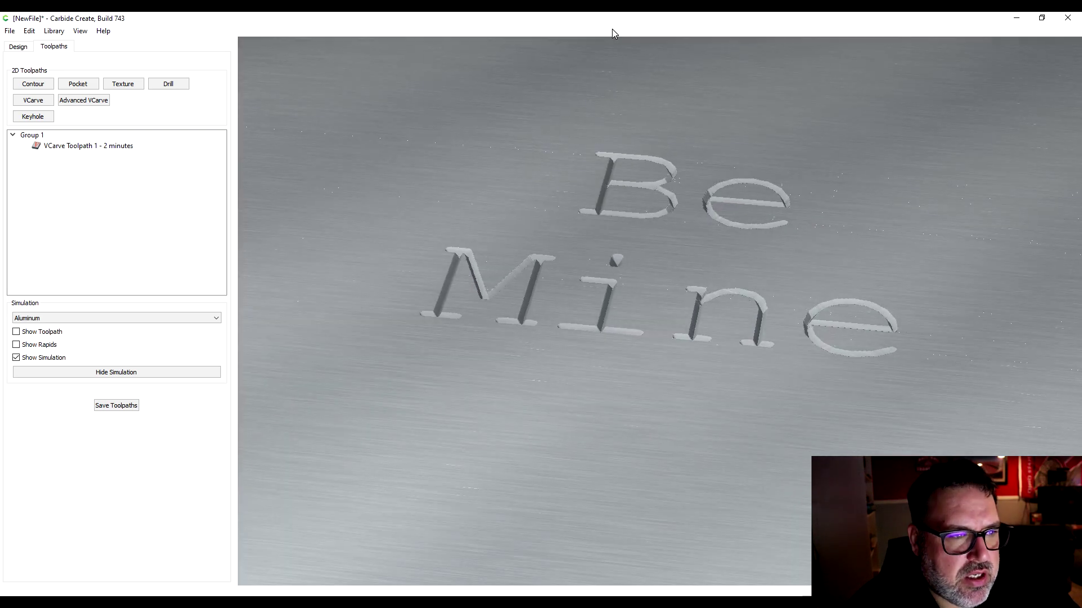
left_click_drag(611, 32, 718, 424)
left_click(118, 373)
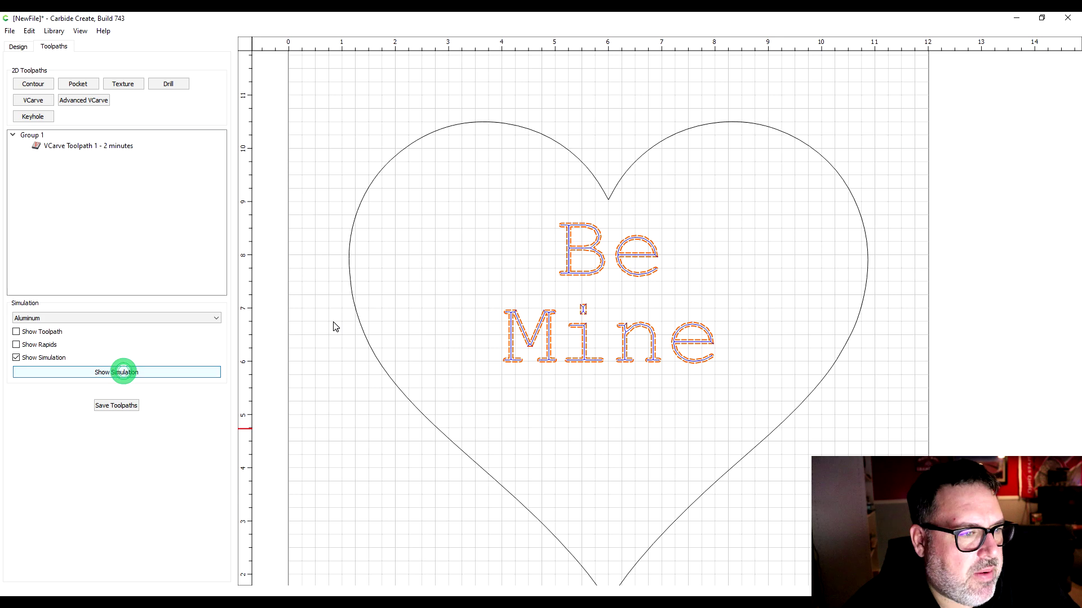
Start a Contour toolpath on the selected heart outline.
left_click(536, 160)
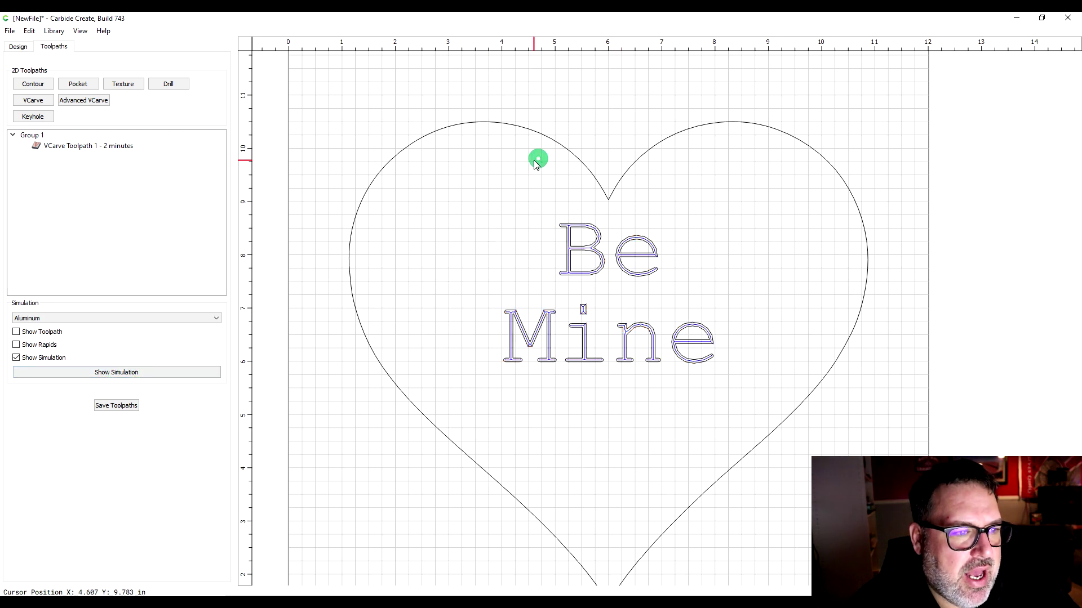
left_click(571, 158)
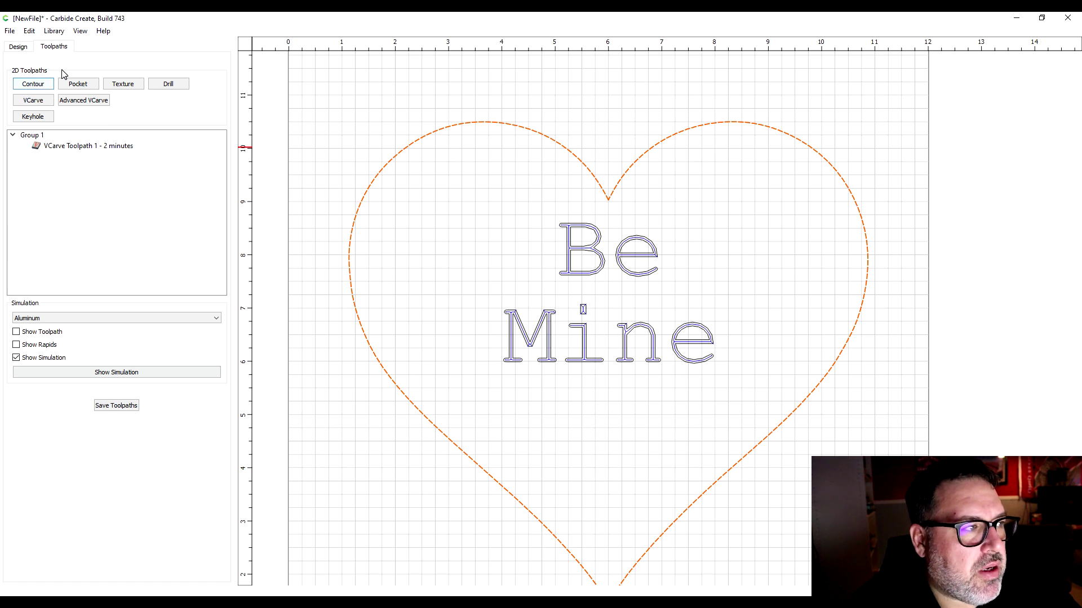
left_click(32, 84)
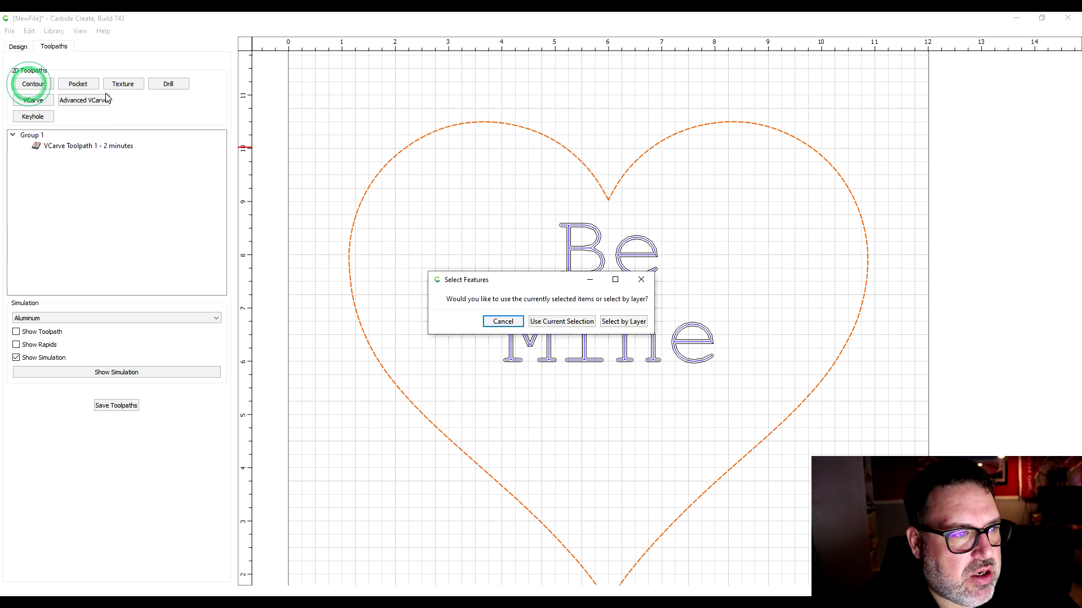
left_click(555, 321)
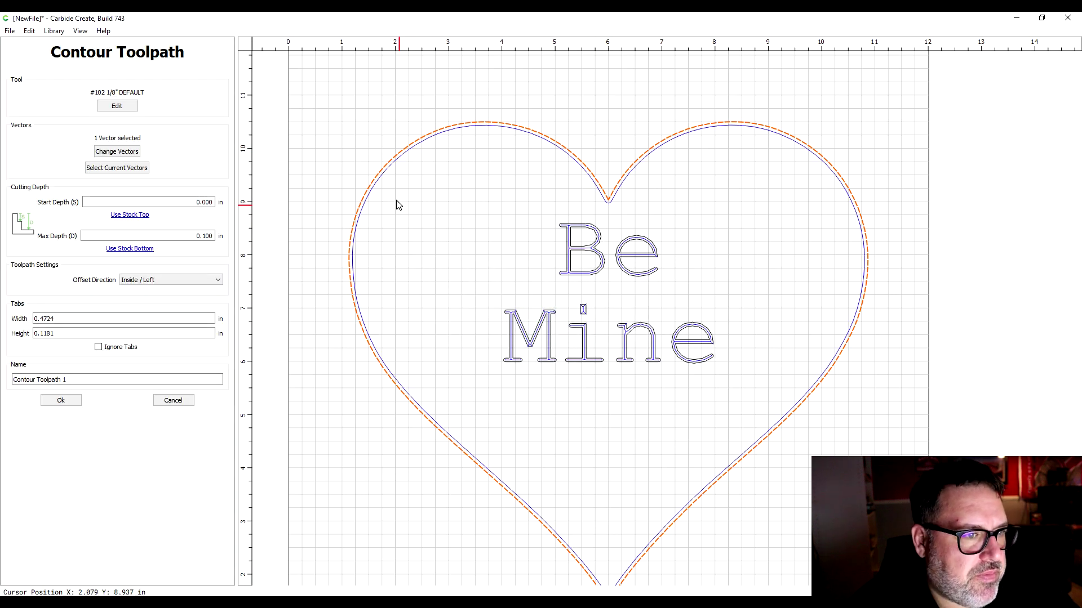
Bring up the Edit Tool settings for the contour's #102 1/8" bit.
left_click(117, 108)
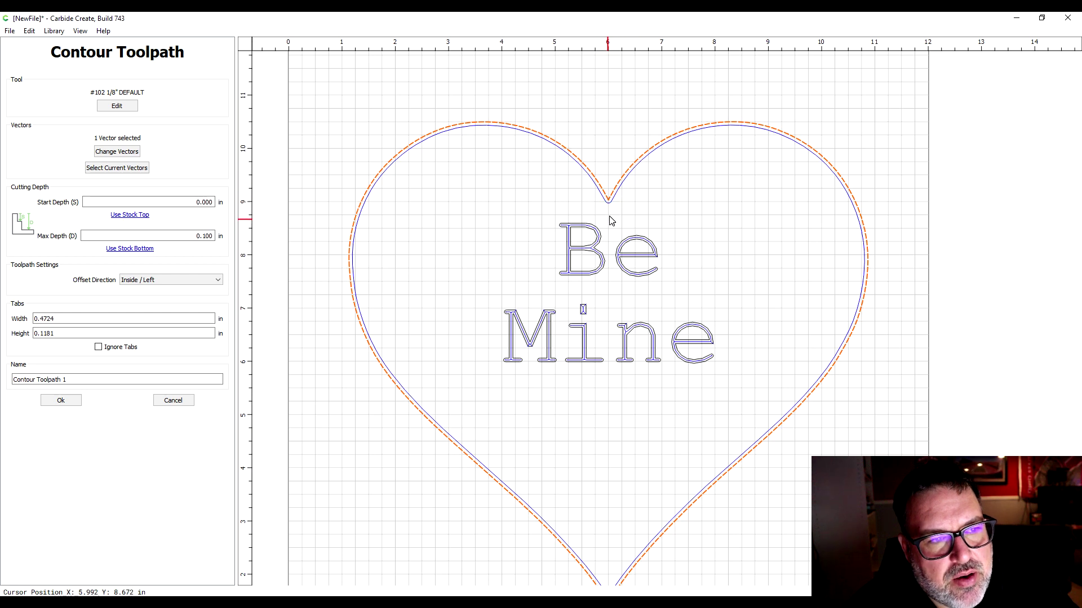
scroll(613, 216, "up", 2)
scroll(613, 216, "up", 1)
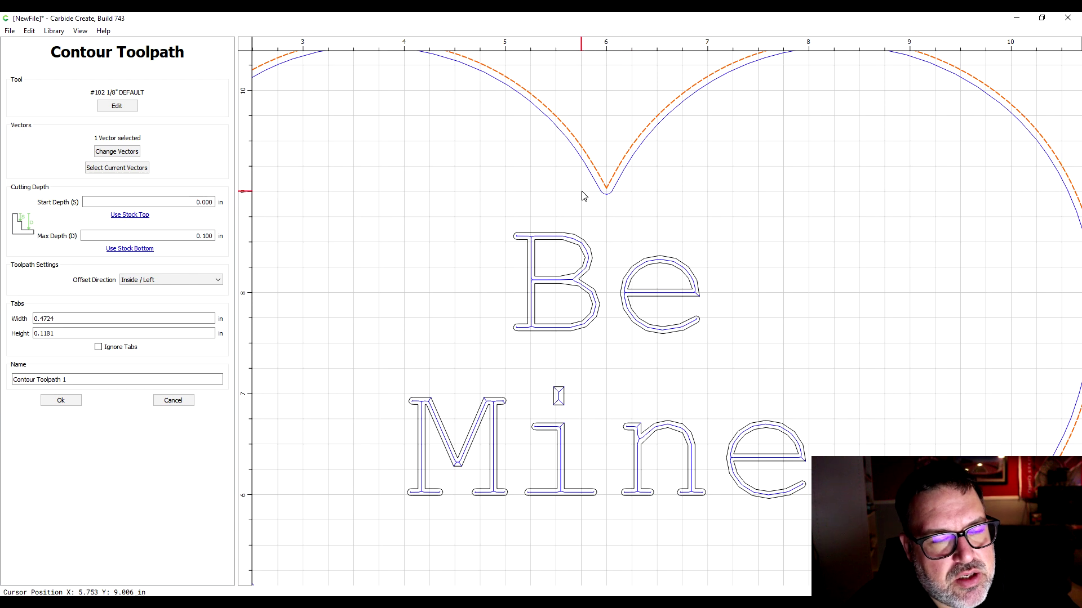
scroll(583, 193, "down", 2)
scroll(583, 193, "down", 2)
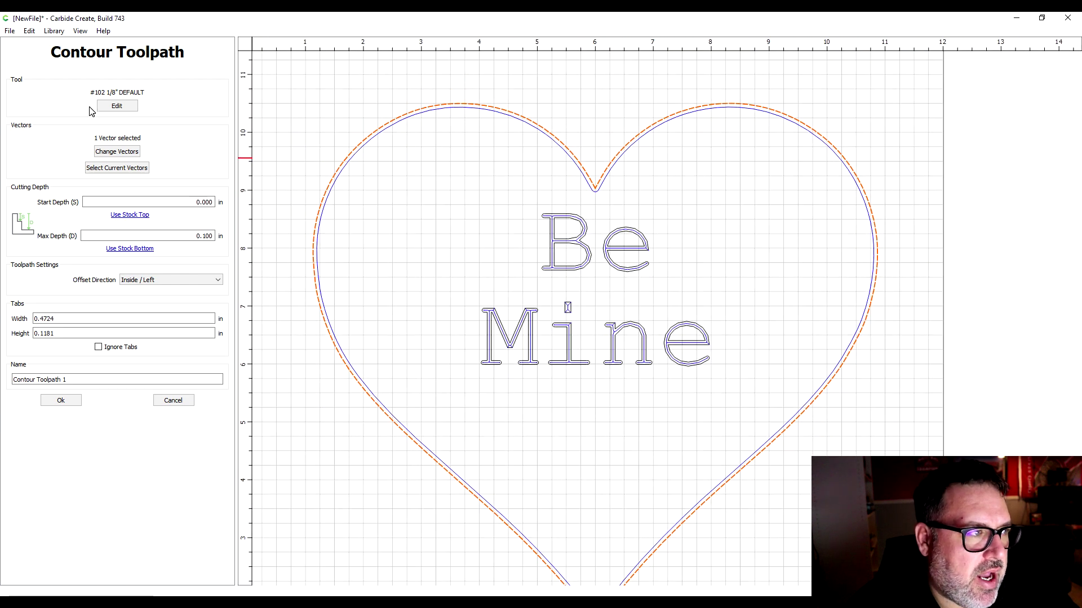
left_click(124, 106)
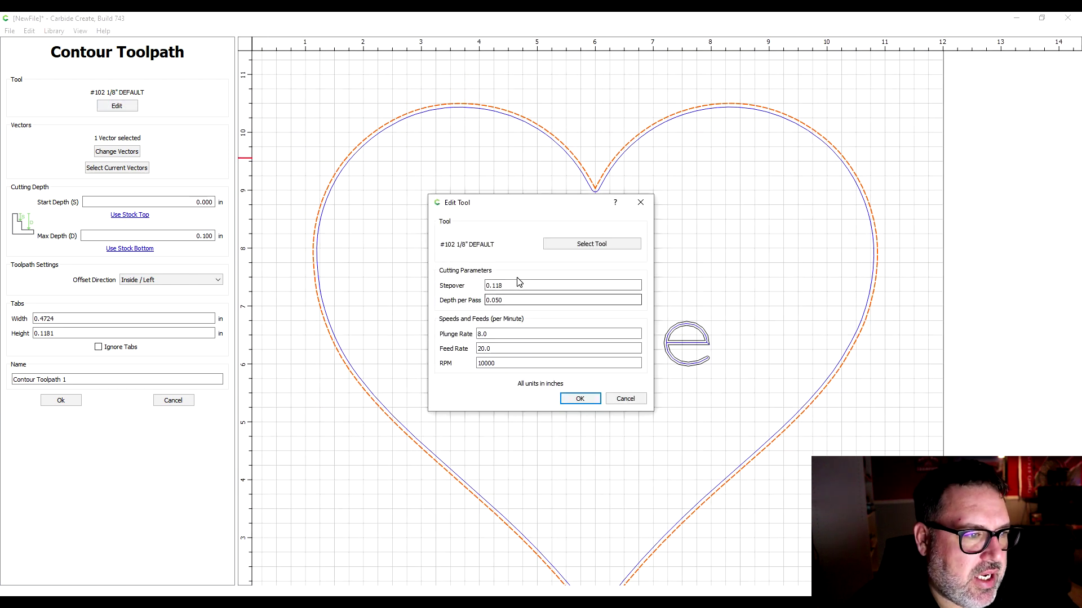
Pick the #112 End Mill (1/16") from the Nomad 3-Softwood end mills and accept its settings.
left_click(599, 246)
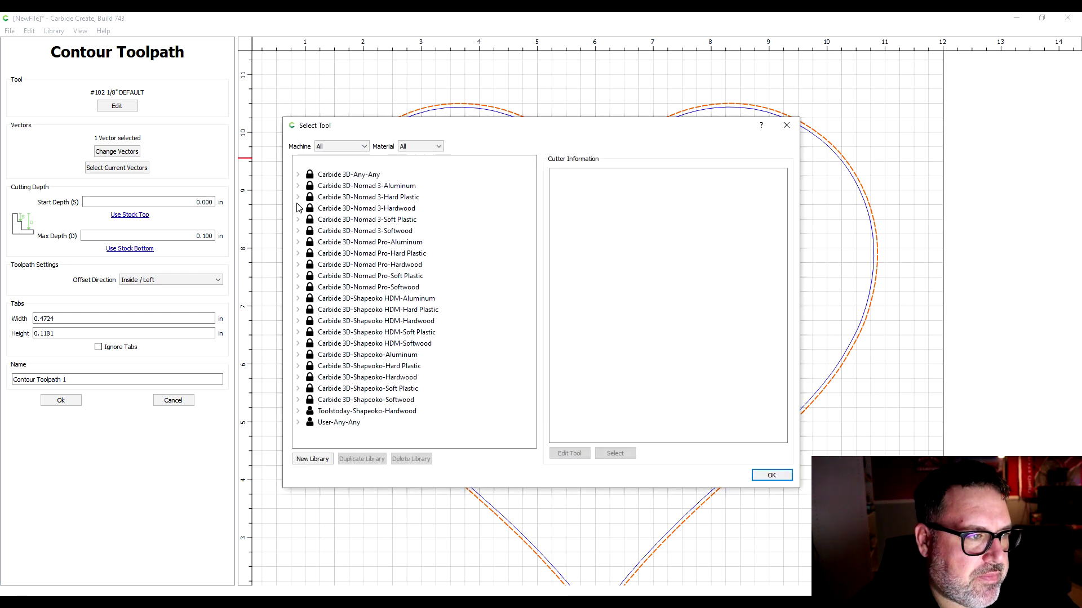
left_click(300, 230)
left_click(319, 241)
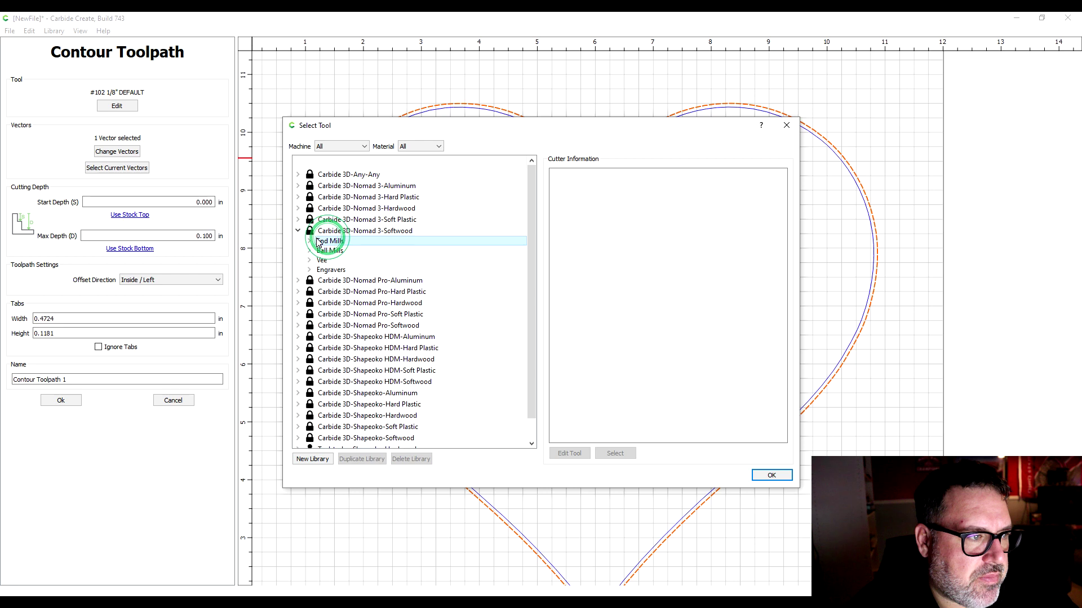
left_click(317, 242)
left_click(364, 261)
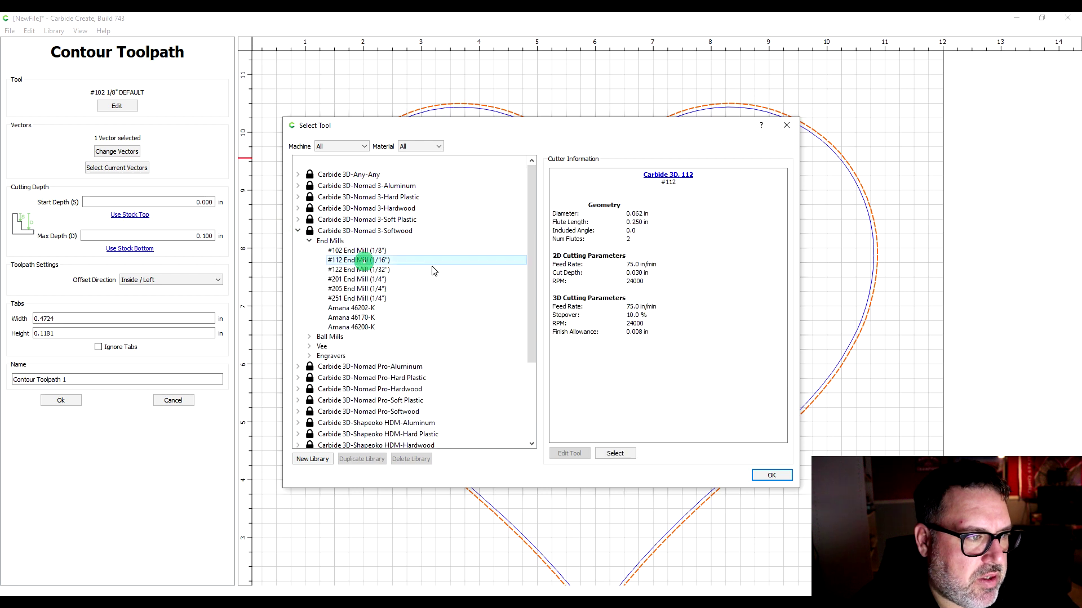
left_click(619, 454)
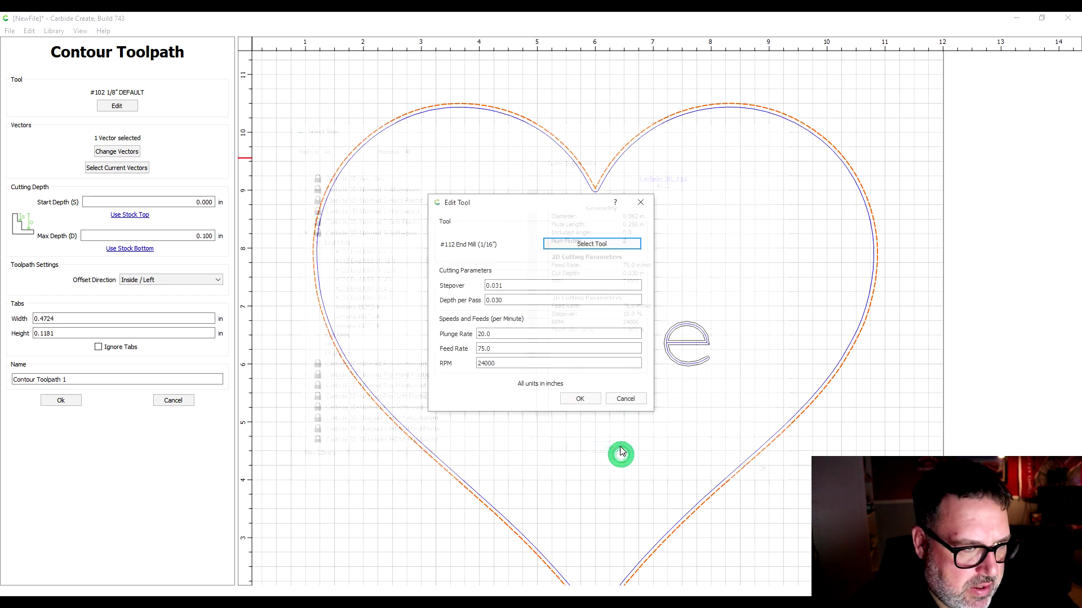
left_click(580, 399)
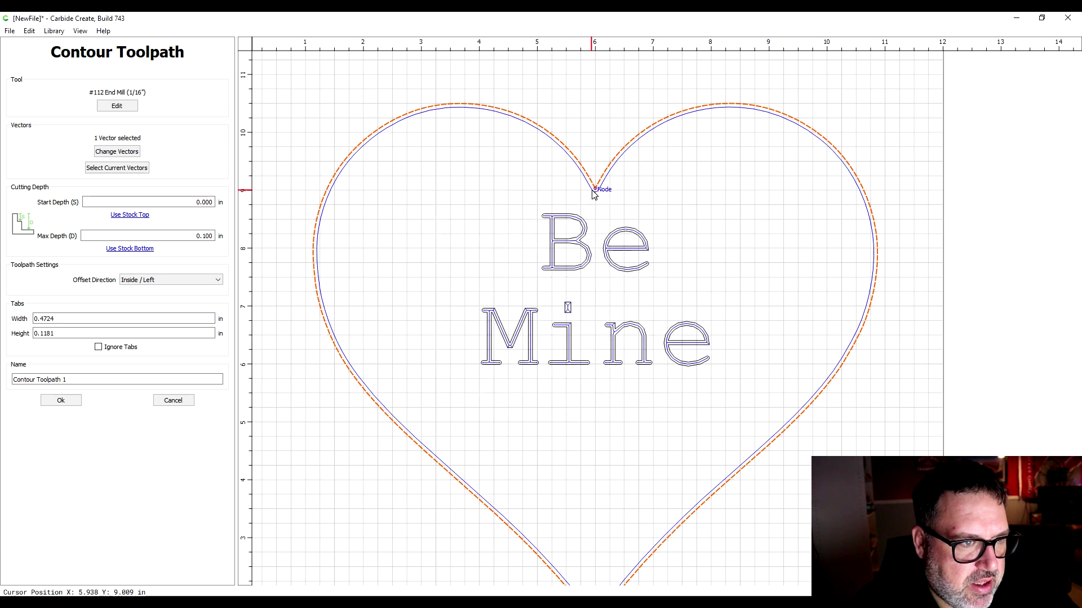
Reopen the tool settings and switch the contour's cutter to the Amana 46200-K bit.
scroll(596, 186, "up", 3)
scroll(598, 187, "up", 1)
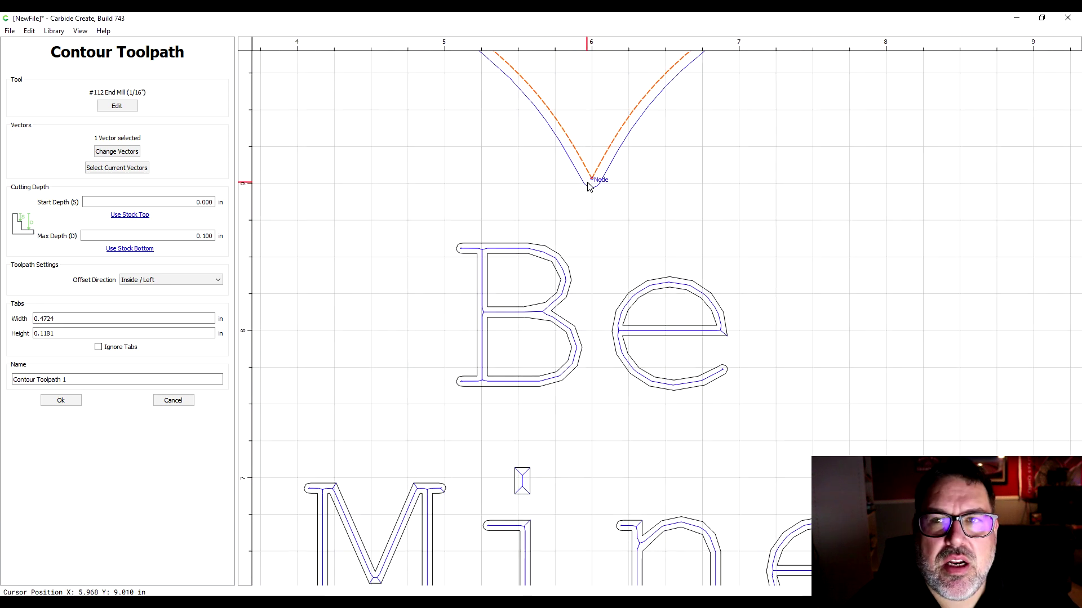
left_click(124, 106)
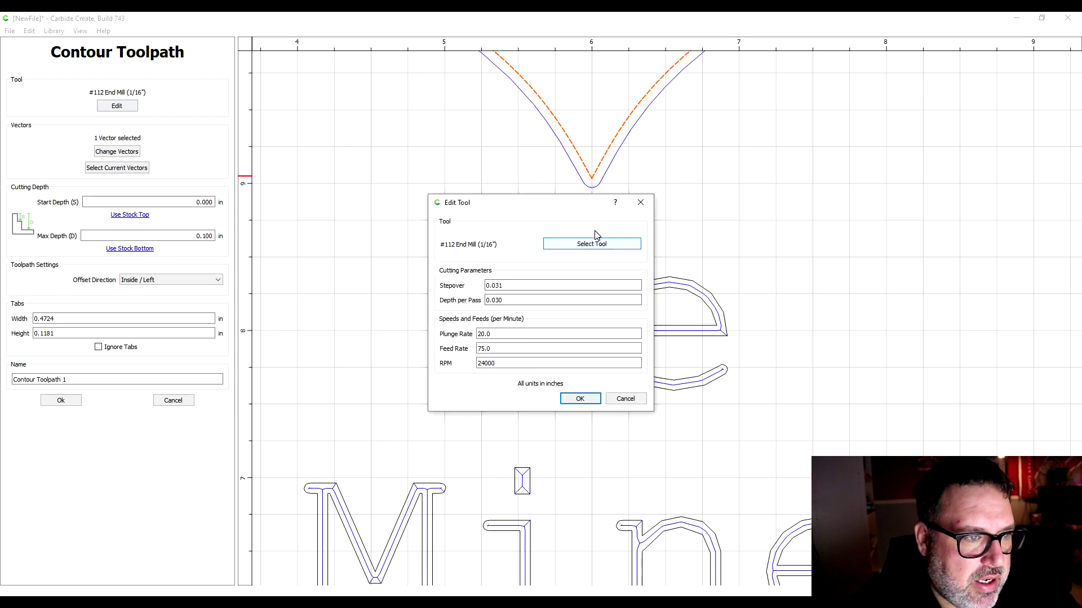
left_click(613, 248)
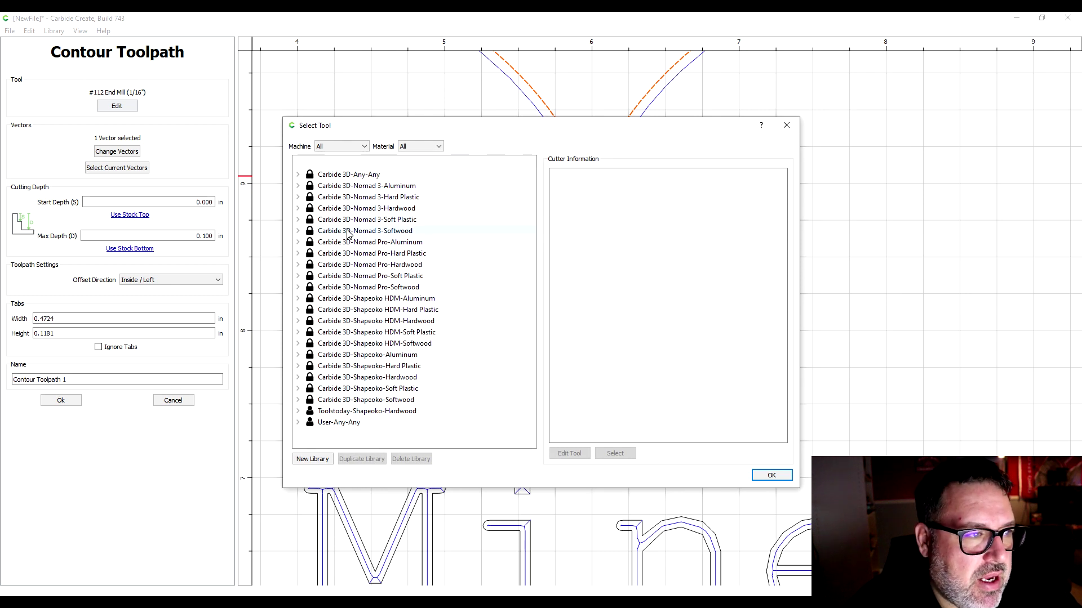
left_click(298, 231)
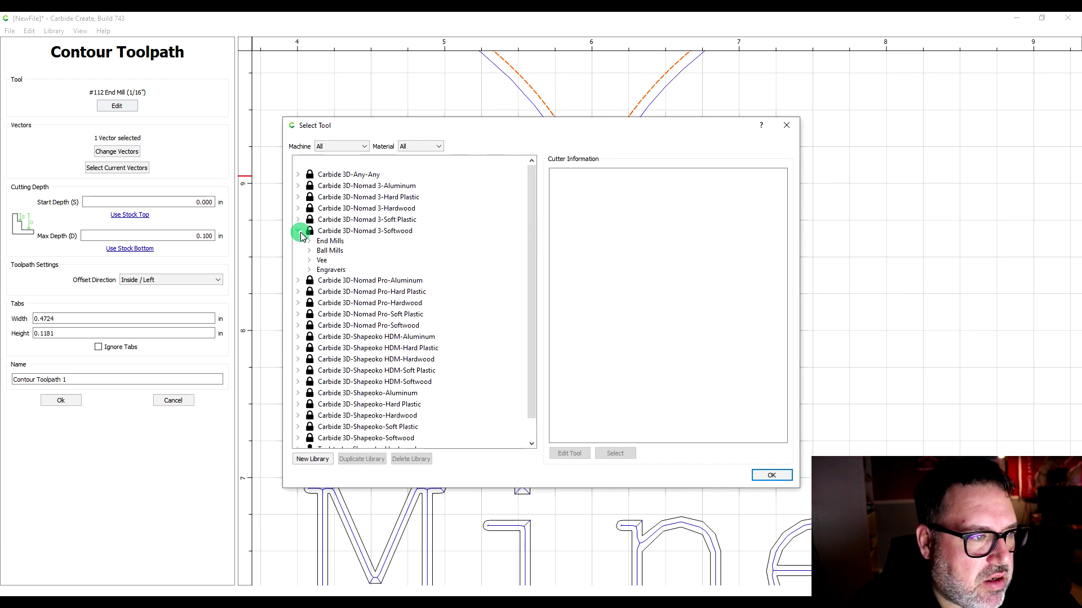
left_click(311, 241)
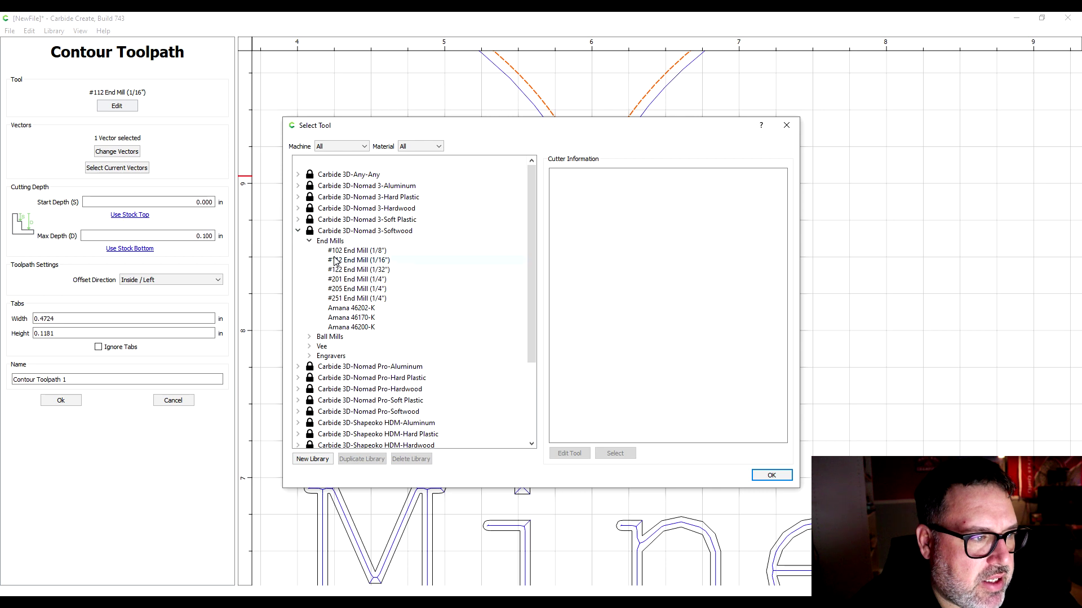
left_click(337, 252)
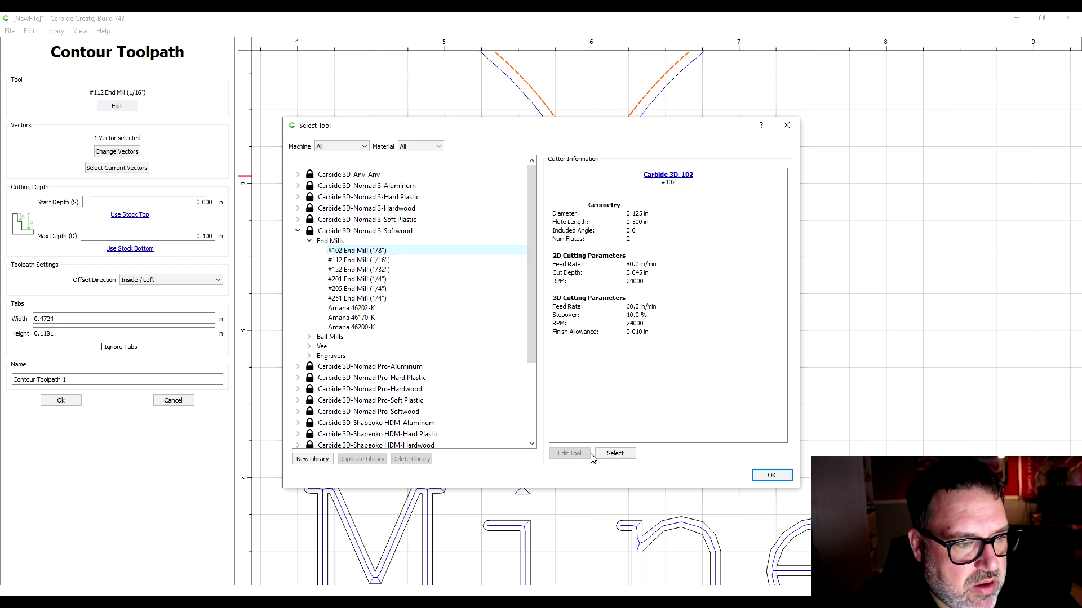
key("Escape")
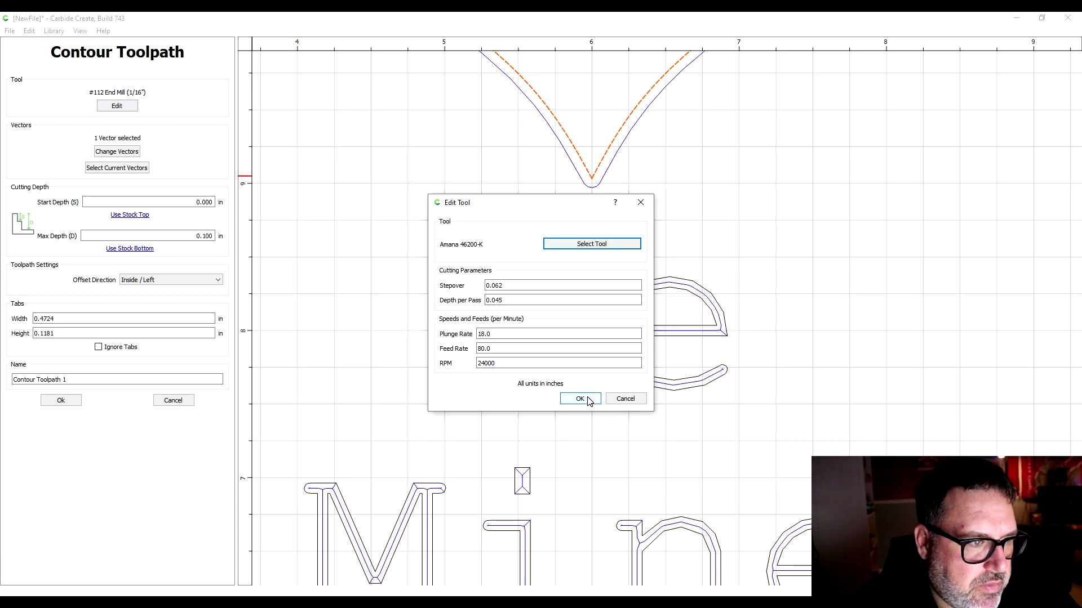
left_click(580, 399)
Use the stock bottom as max depth, then deepen it to 0.5020 in.
scroll(401, 302, "down", 3)
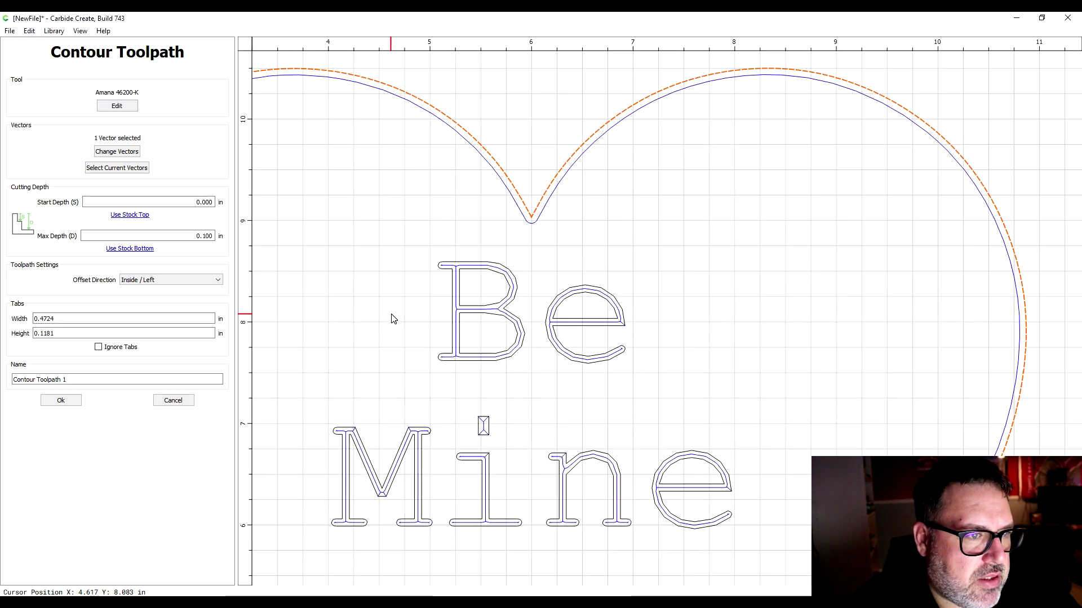
scroll(361, 331, "down", 2)
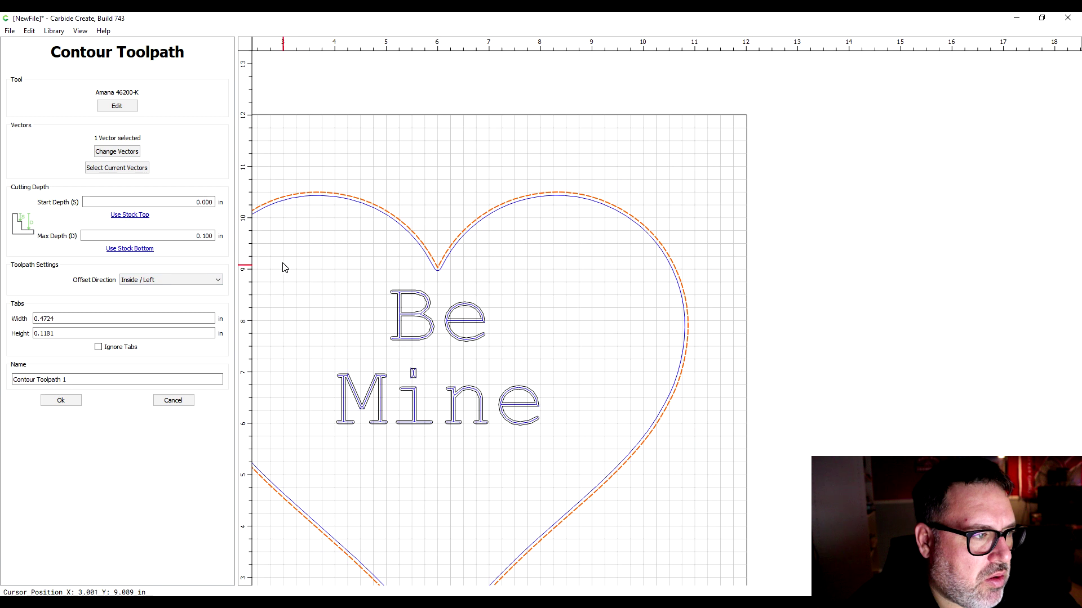
middle_click_drag(316, 277, 449, 188)
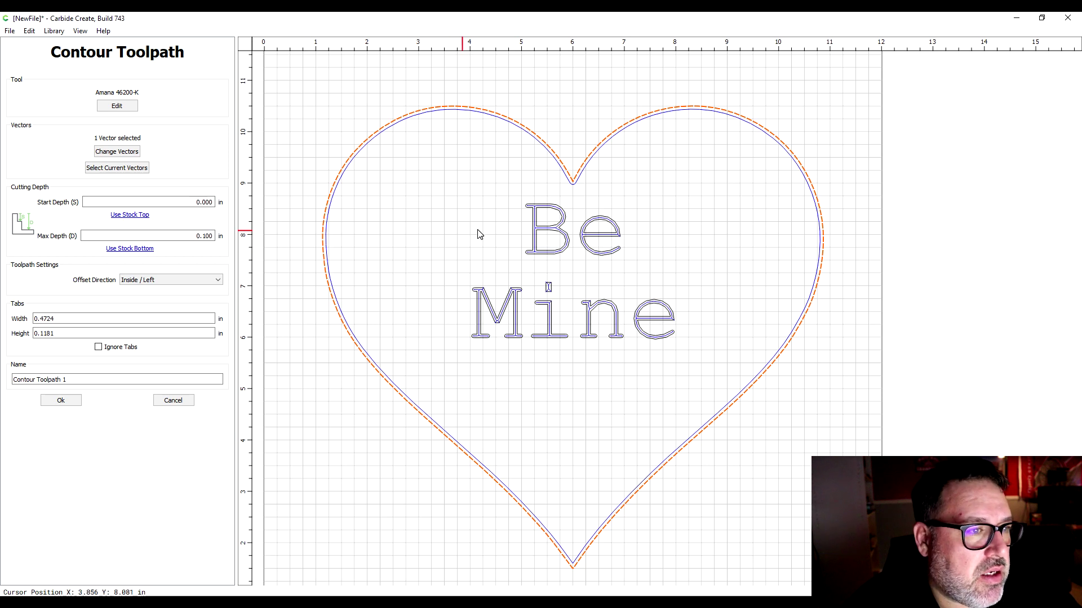
left_click(129, 248)
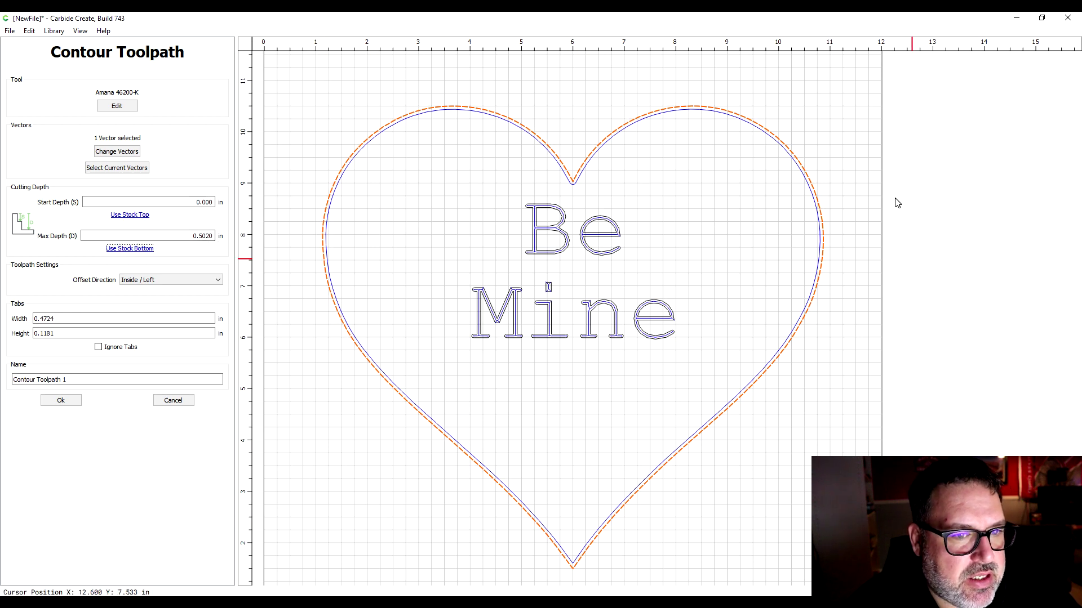
left_click(205, 235)
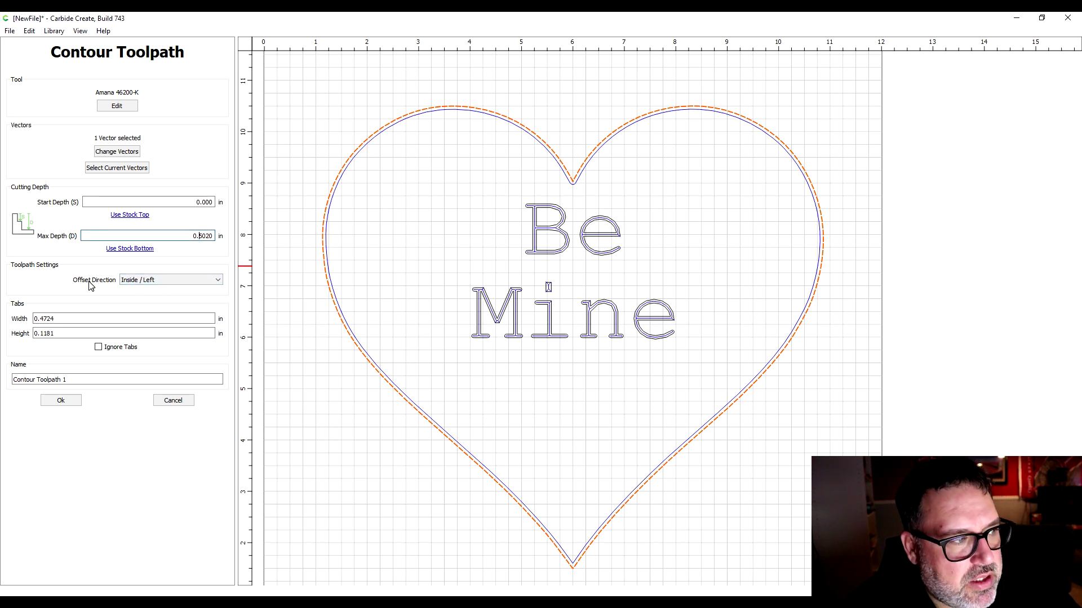
left_click(140, 280)
Set the offset to Outside / Right, preview the path, and create Contour Toolpath 1.
left_click(156, 290)
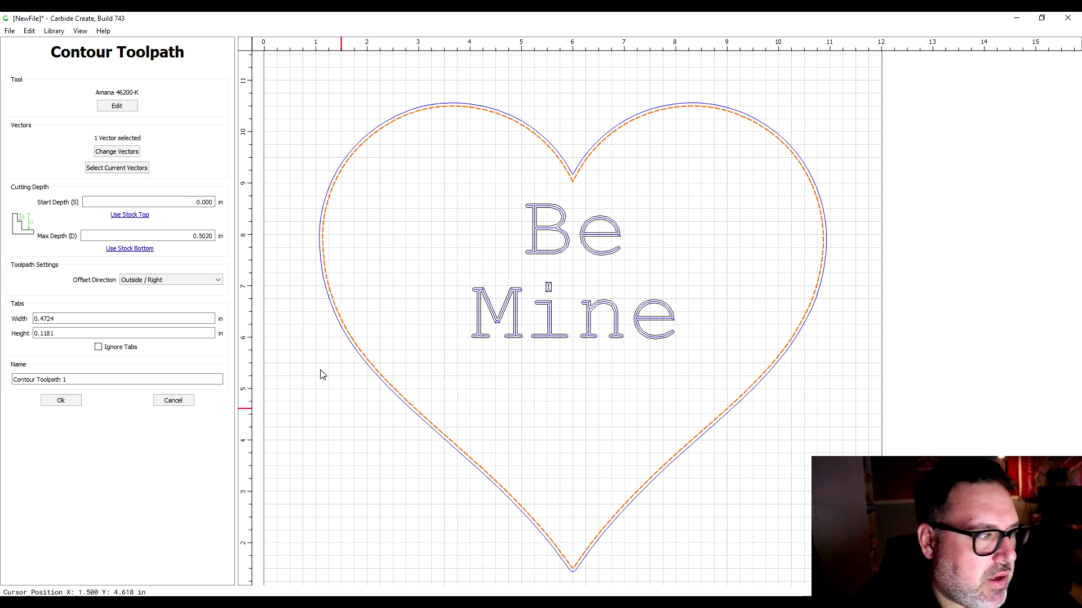
scroll(335, 249, "up", 2)
left_click(327, 297)
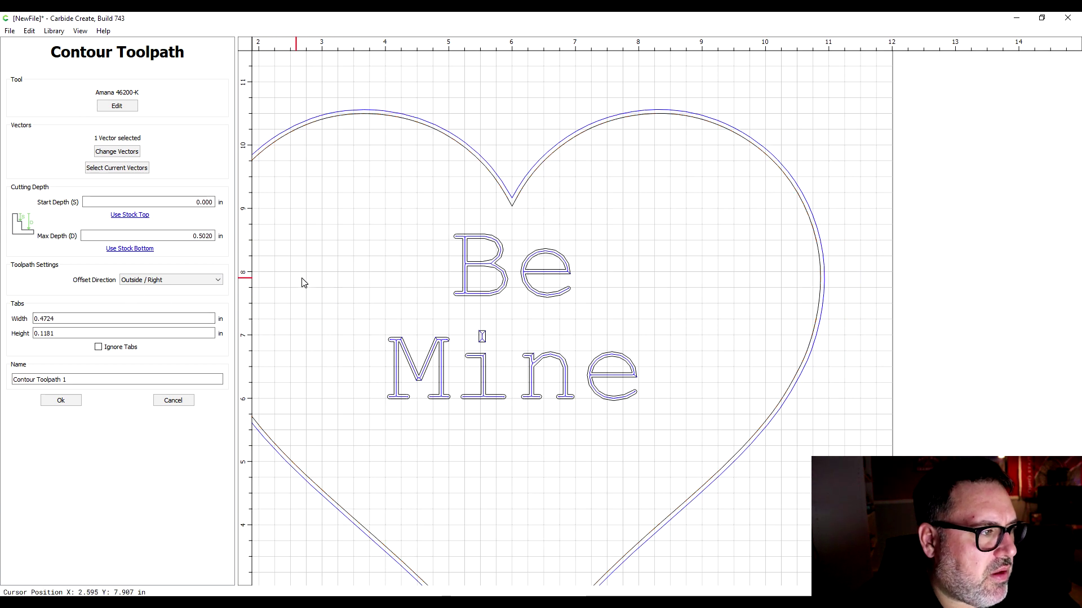
middle_click_drag(302, 283, 378, 203)
scroll(349, 217, "down", 2)
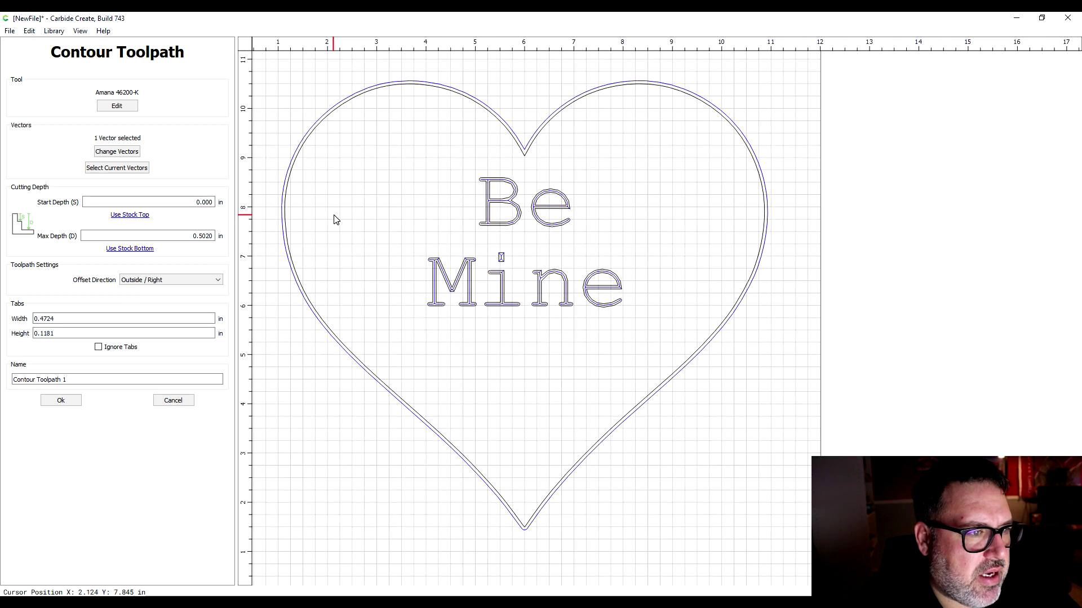
left_click(57, 400)
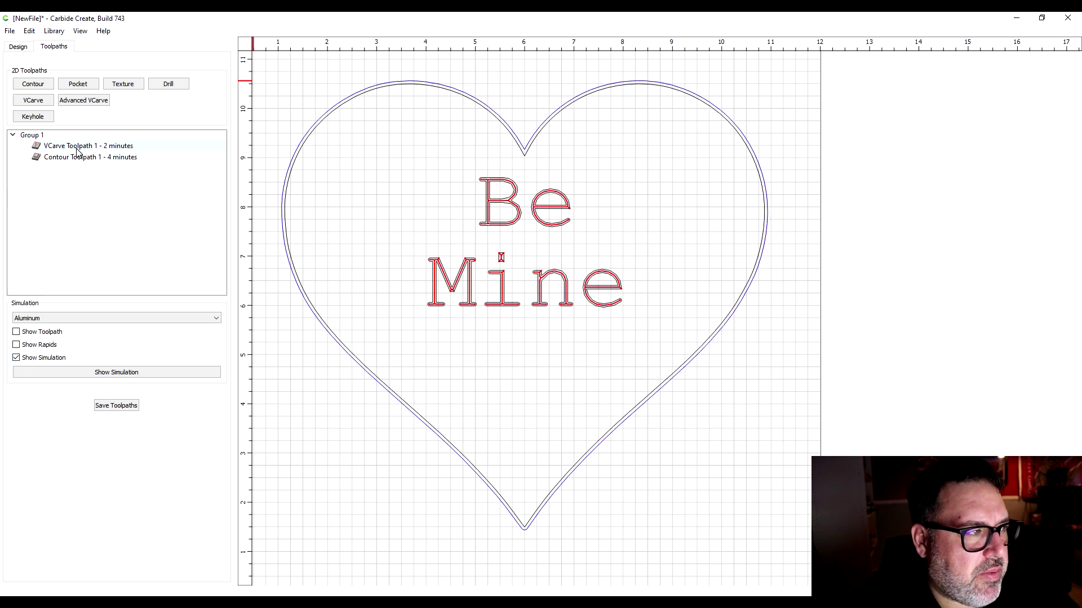
Create a new toolpath group, Group 2, from Group 1's options menu.
right_click(78, 151)
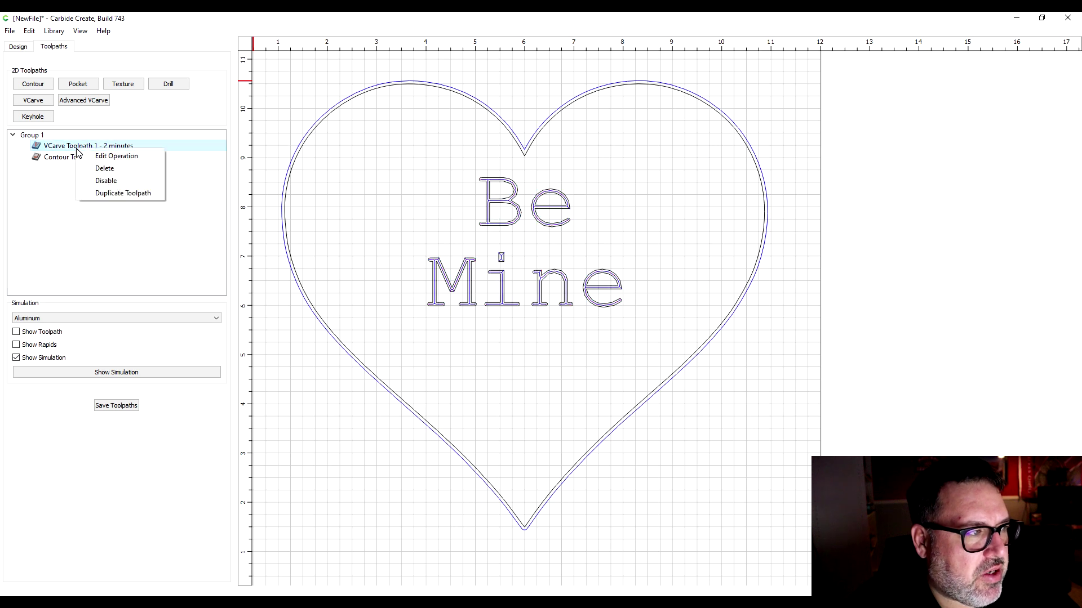
left_click(66, 200)
left_click(13, 135)
right_click(19, 136)
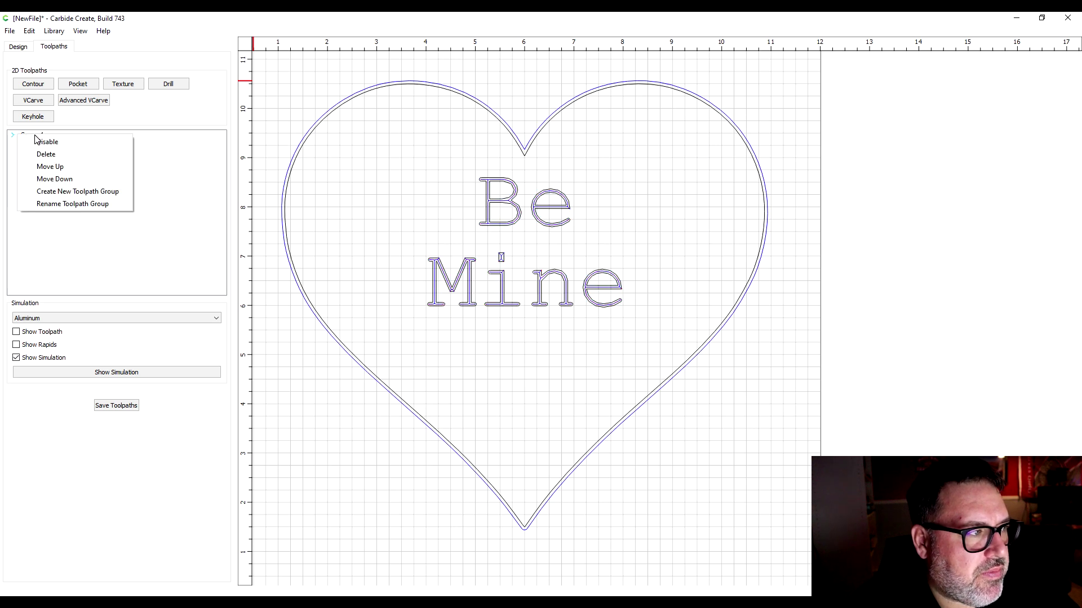
left_click(70, 248)
left_click(28, 136)
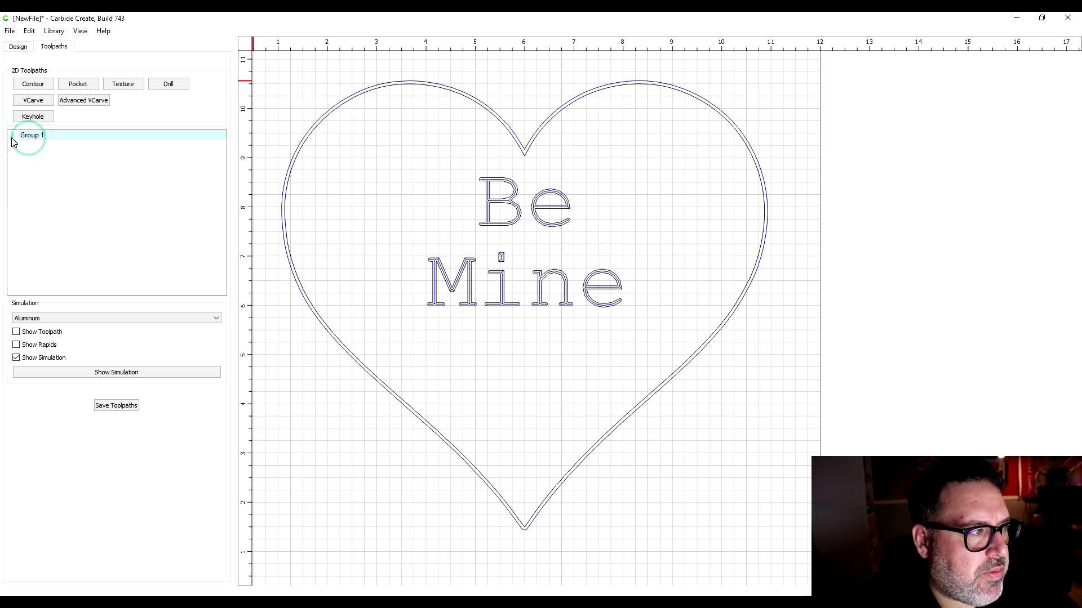
left_click(12, 134)
right_click(34, 136)
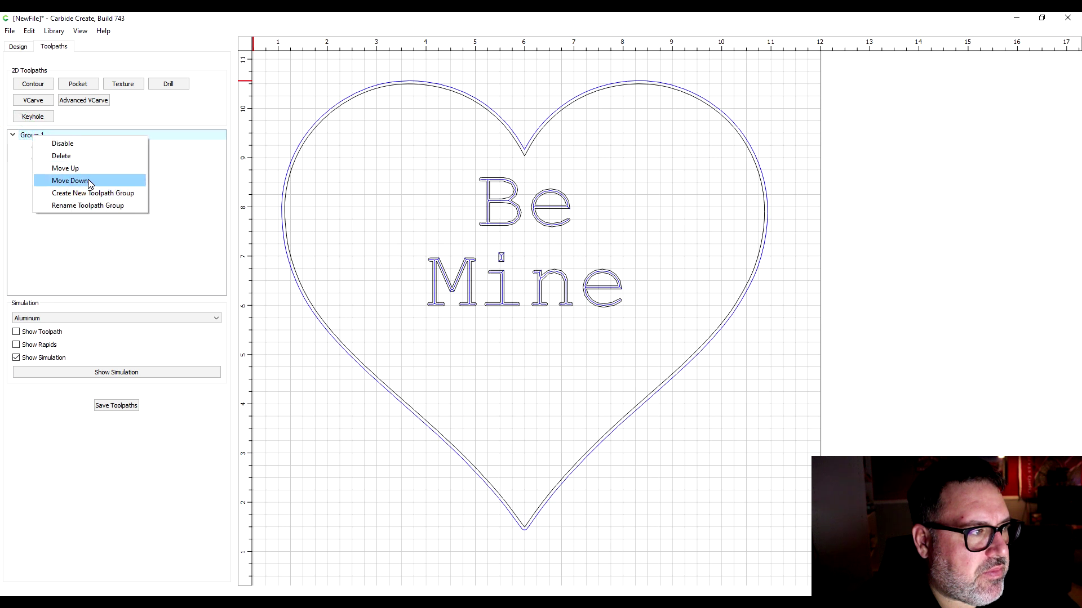
left_click(105, 192)
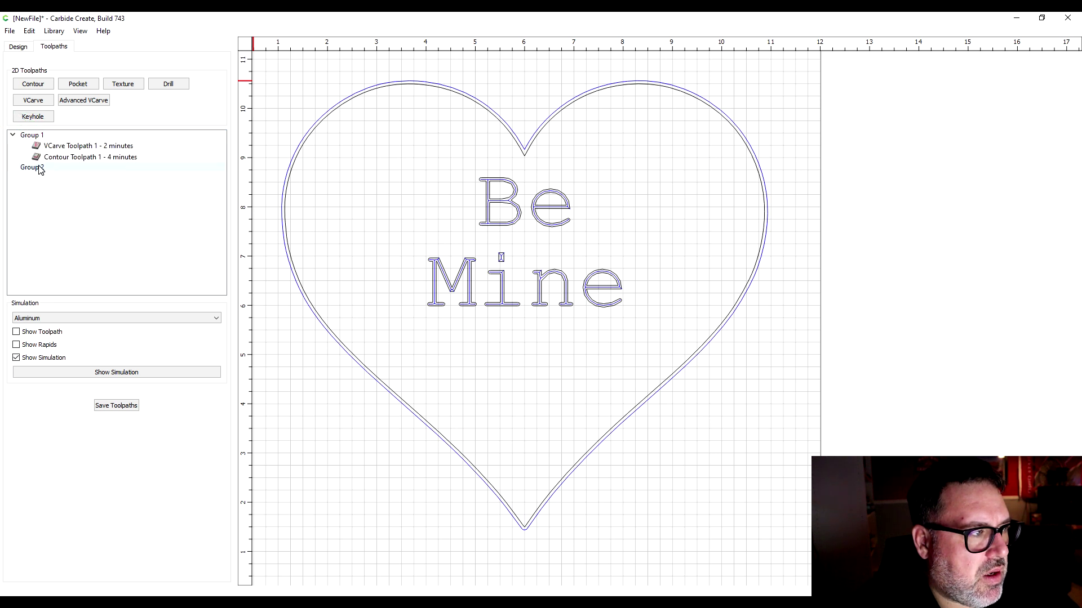
Move Contour Toolpath 1 into Group 2.
left_click(40, 169)
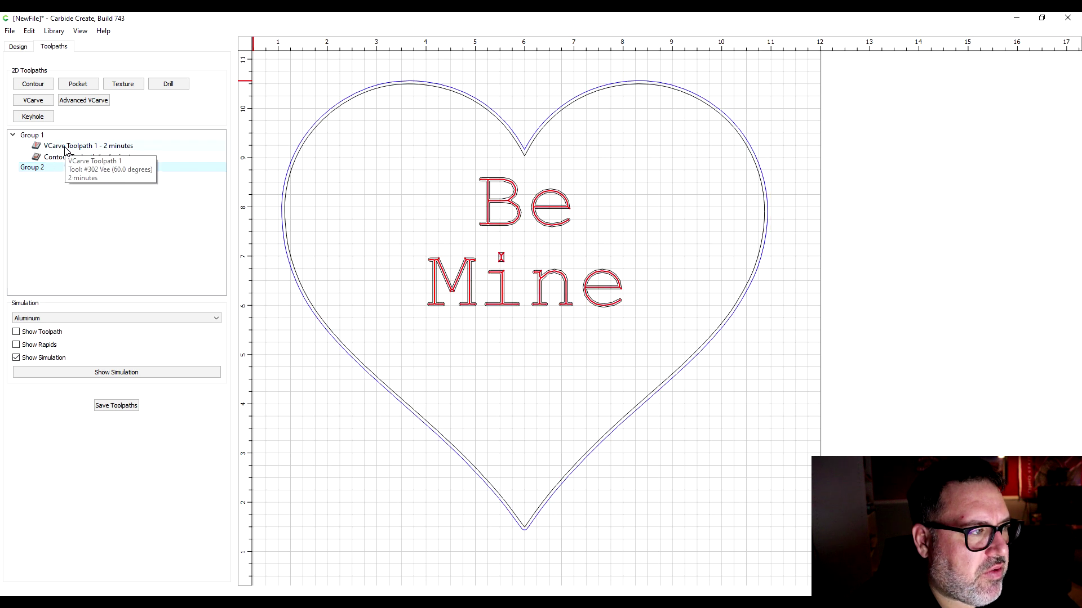
left_click(70, 164)
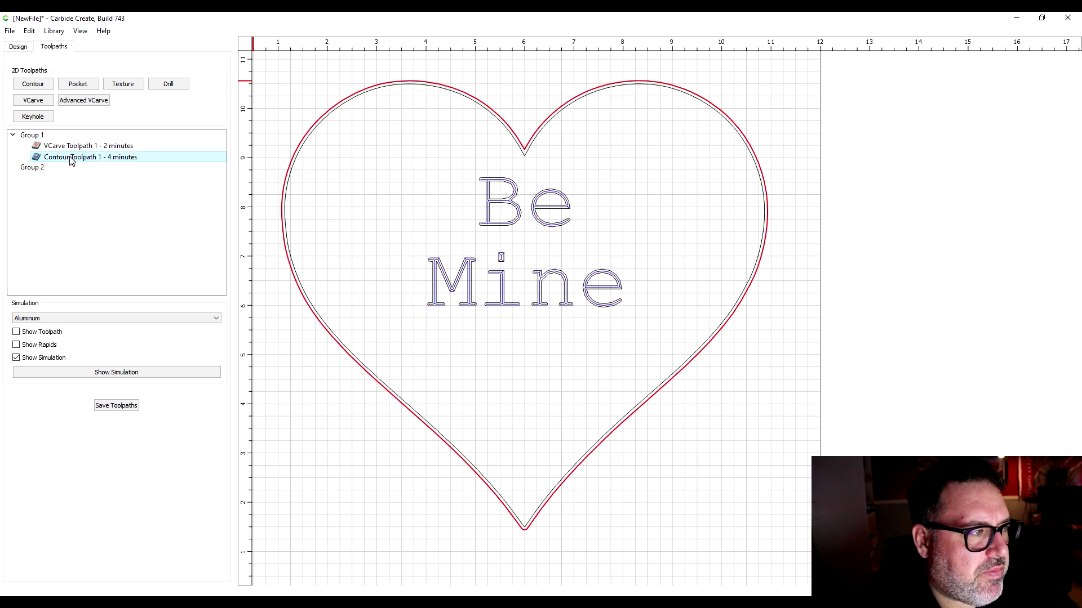
right_click(71, 161)
mouse_move(54, 158)
left_mouse_down()
mouse_move(60, 182)
mouse_move(43, 197)
mouse_move(53, 175)
left_mouse_up()
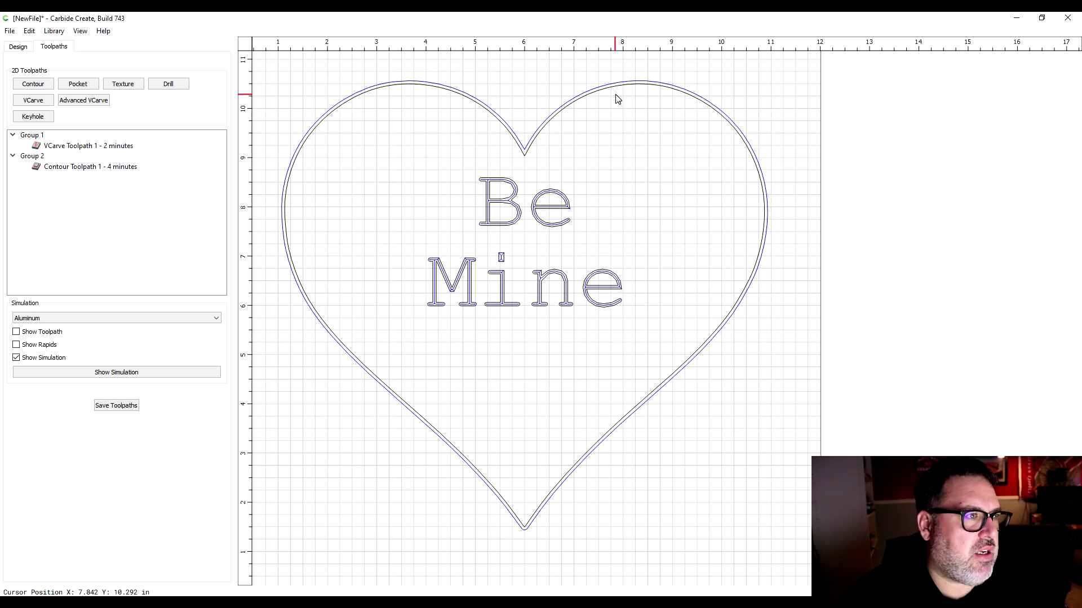
scroll(618, 100, "down", 5)
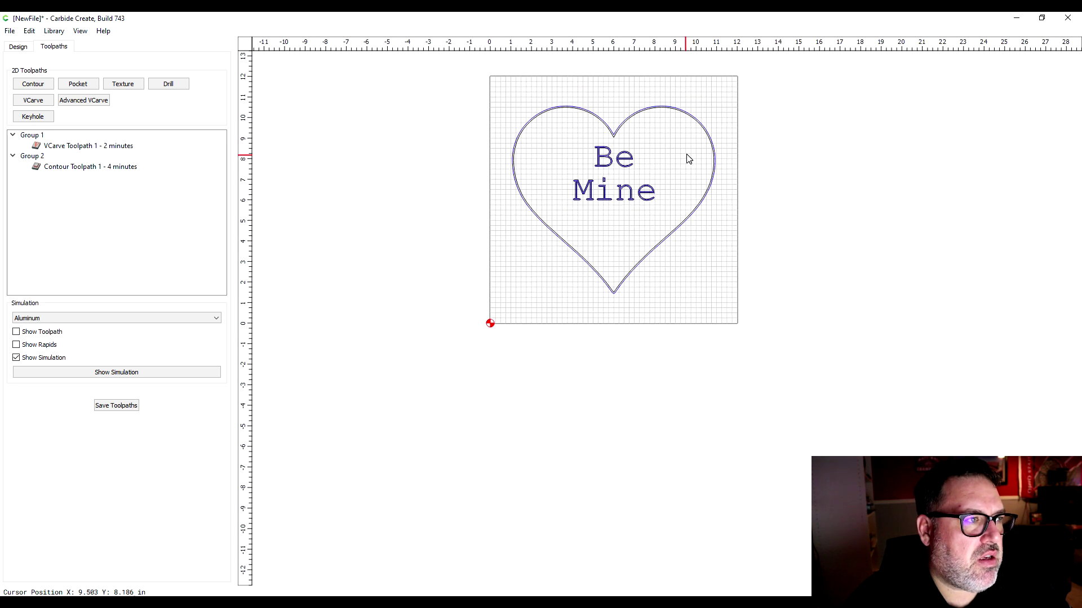
Switch to the Design tab, zoom in, and select the heart outline.
scroll(713, 121, "up", 1)
scroll(806, 146, "up", 2)
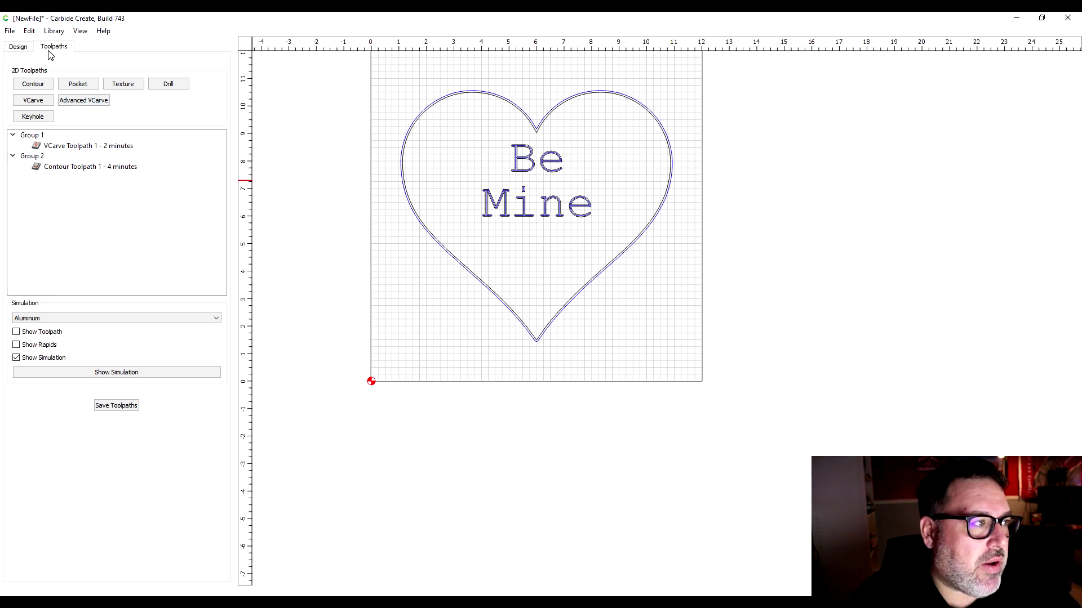
left_click(21, 47)
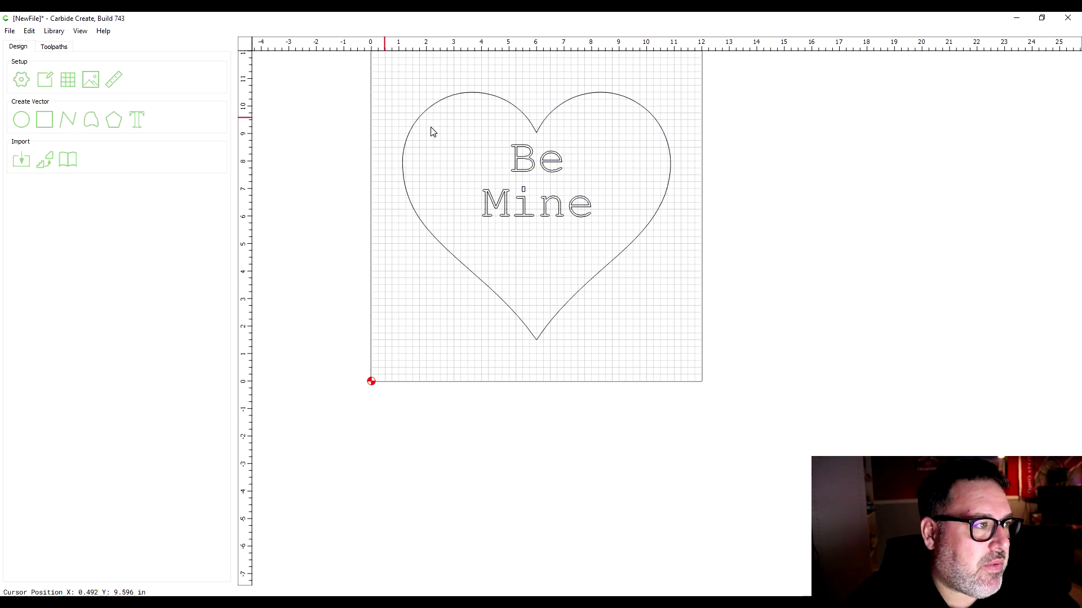
scroll(527, 119, "up", 2)
scroll(527, 118, "up", 3)
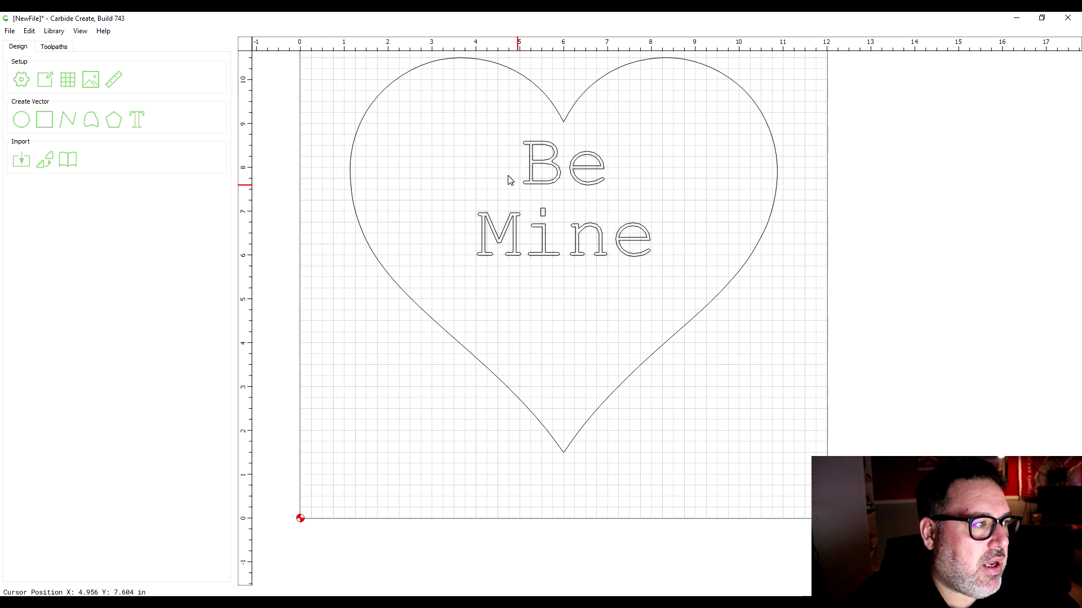
left_click(550, 101)
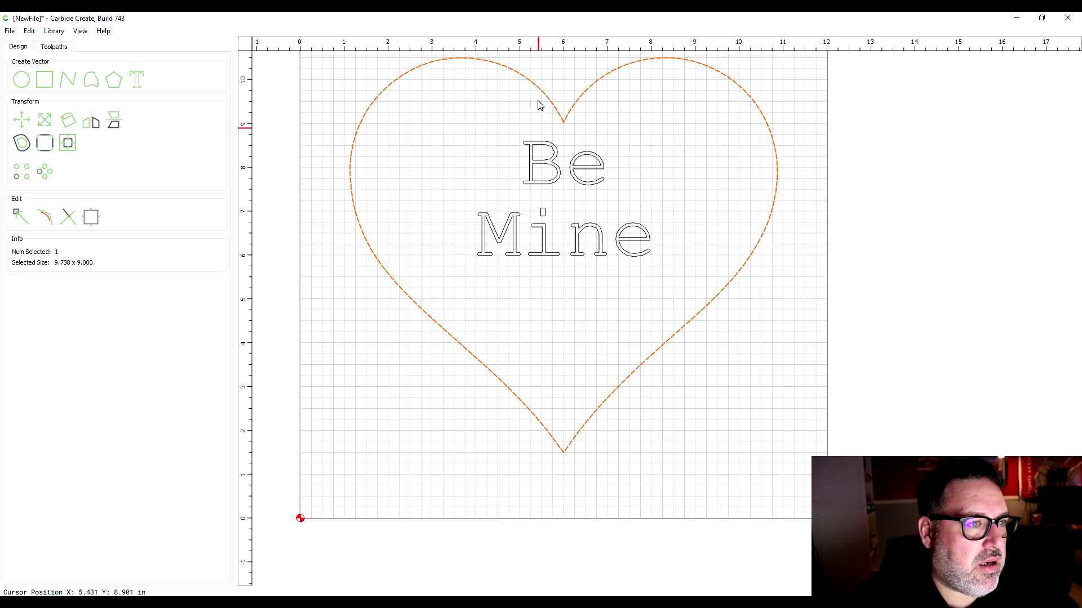
Place tabs on the heart's right side, both lobe tops and left side, nudging the left one higher.
left_click(89, 217)
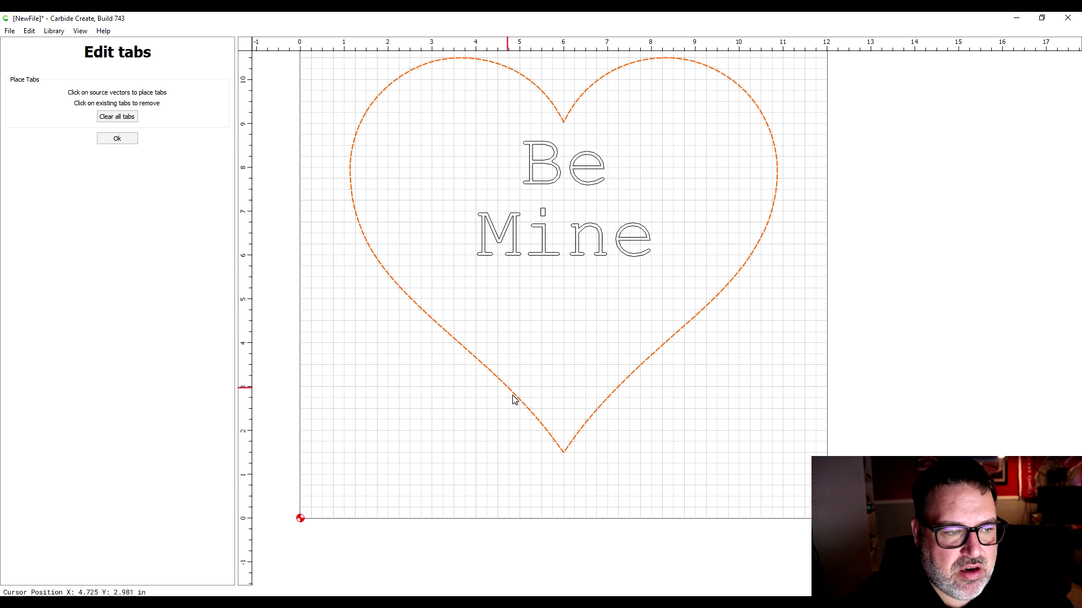
left_click(754, 249)
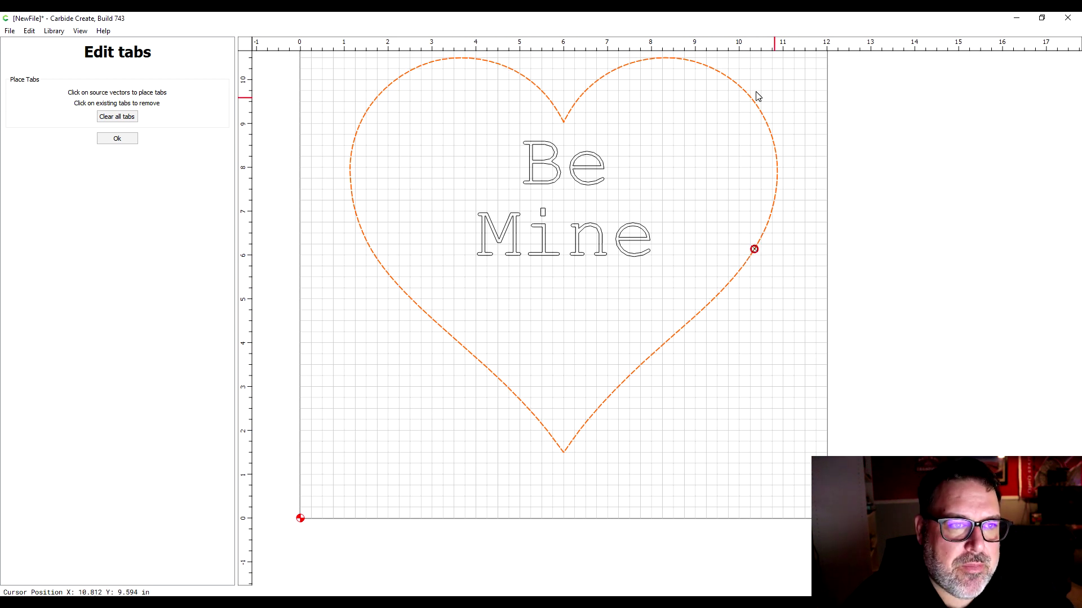
left_click(689, 60)
left_click(460, 58)
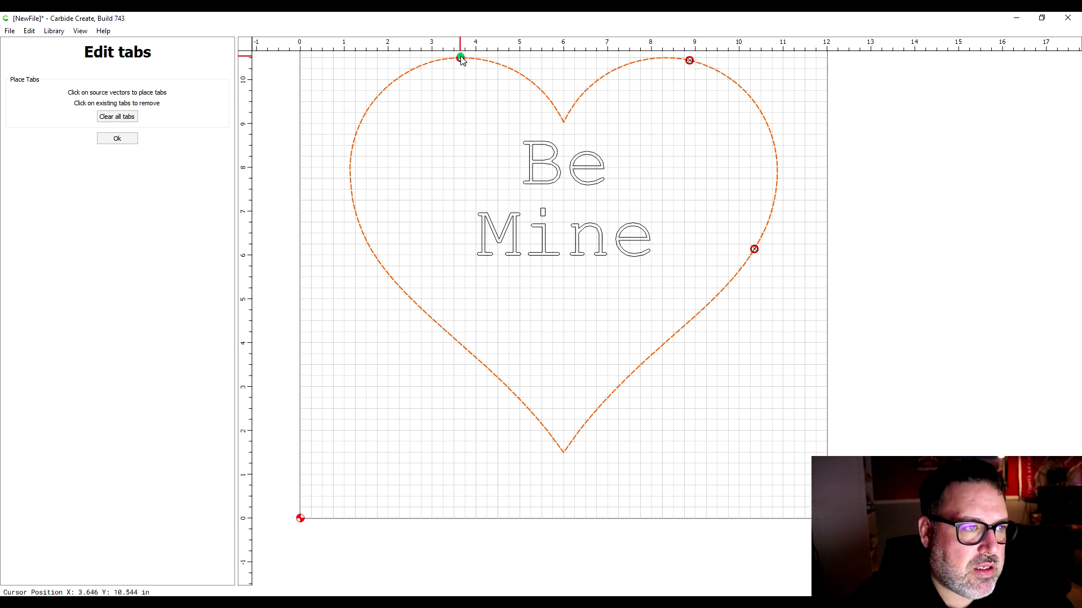
left_click(371, 249)
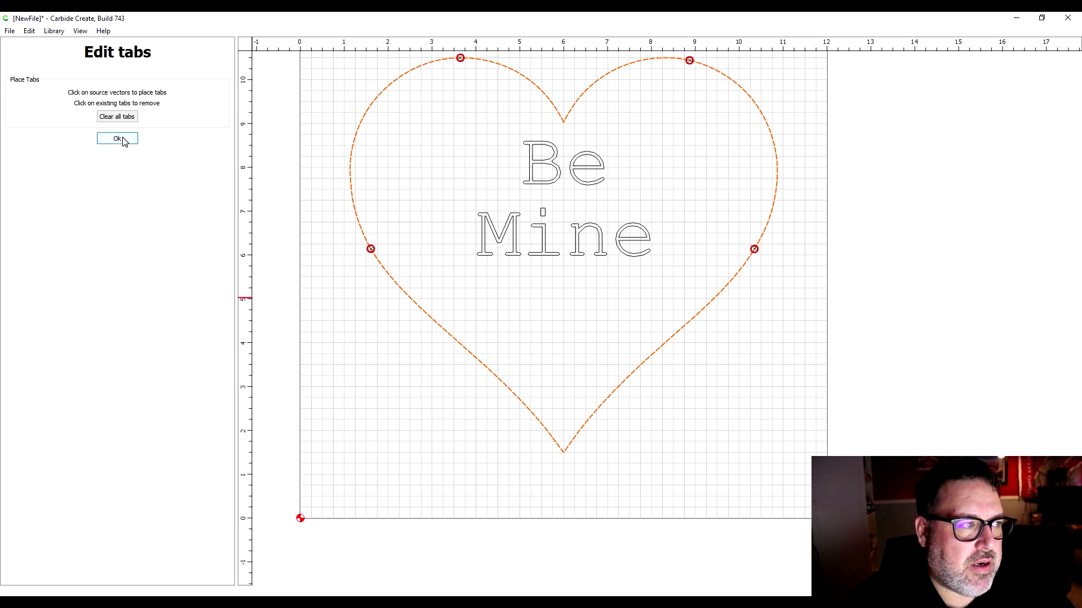
left_click(371, 251)
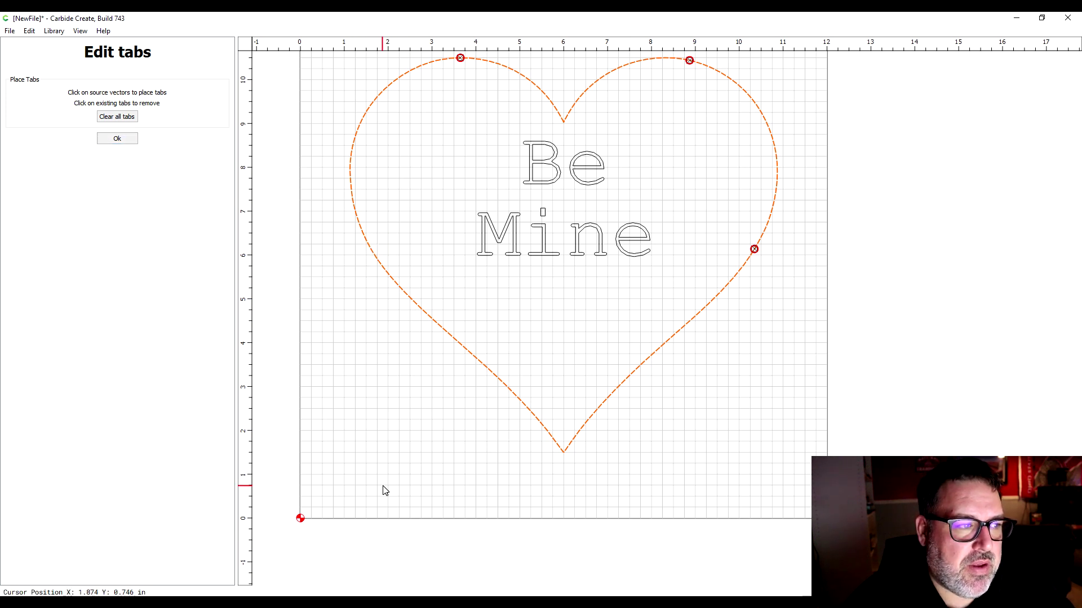
left_click(364, 236)
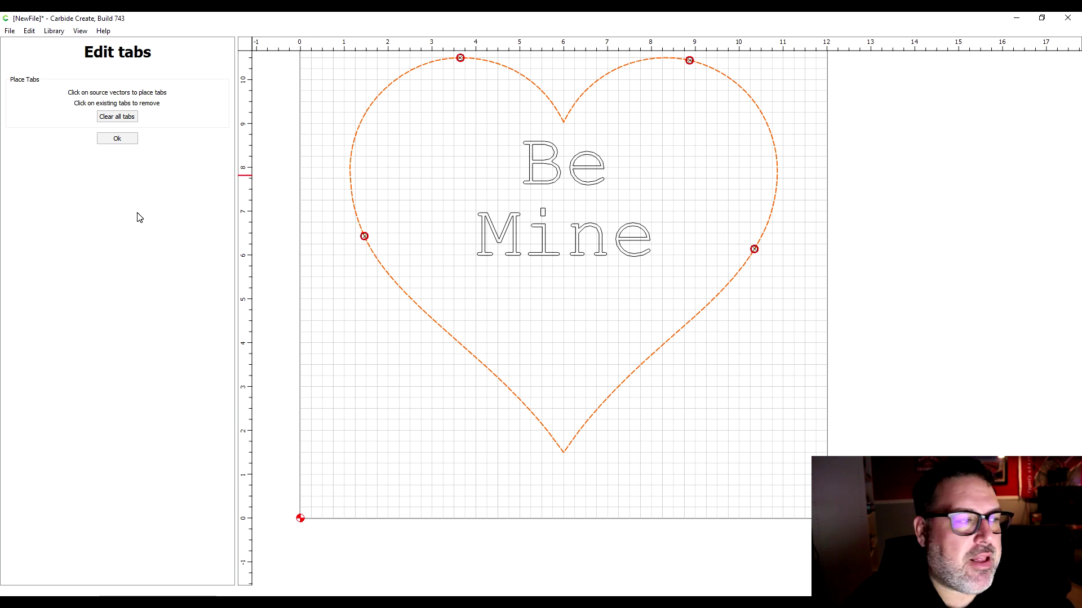
left_click(114, 138)
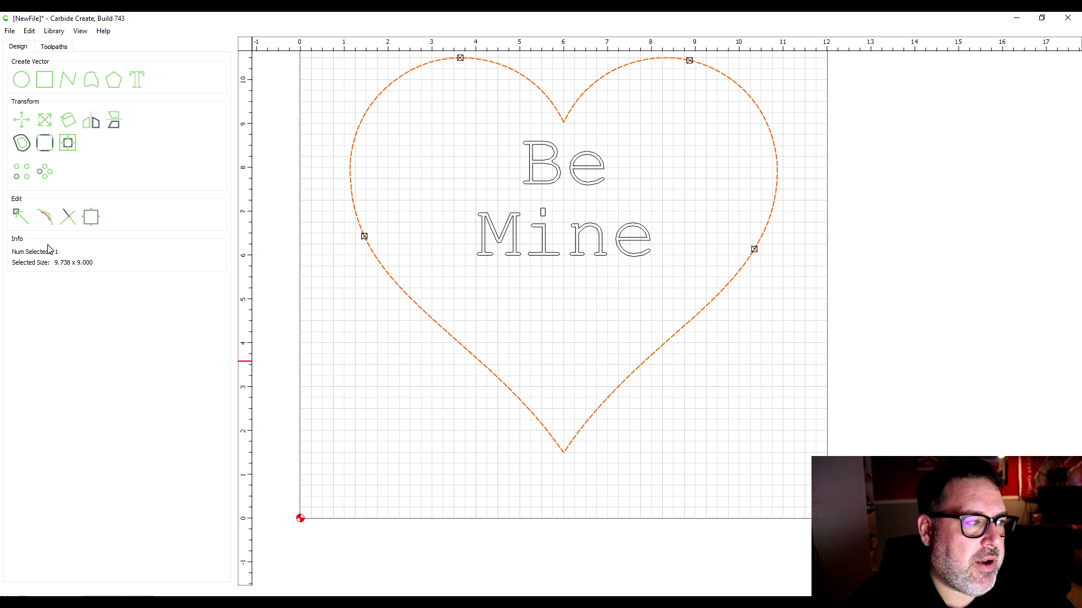
Run the aluminium simulation from the Toolpaths tab and zoom in and out on a tab.
left_click(54, 47)
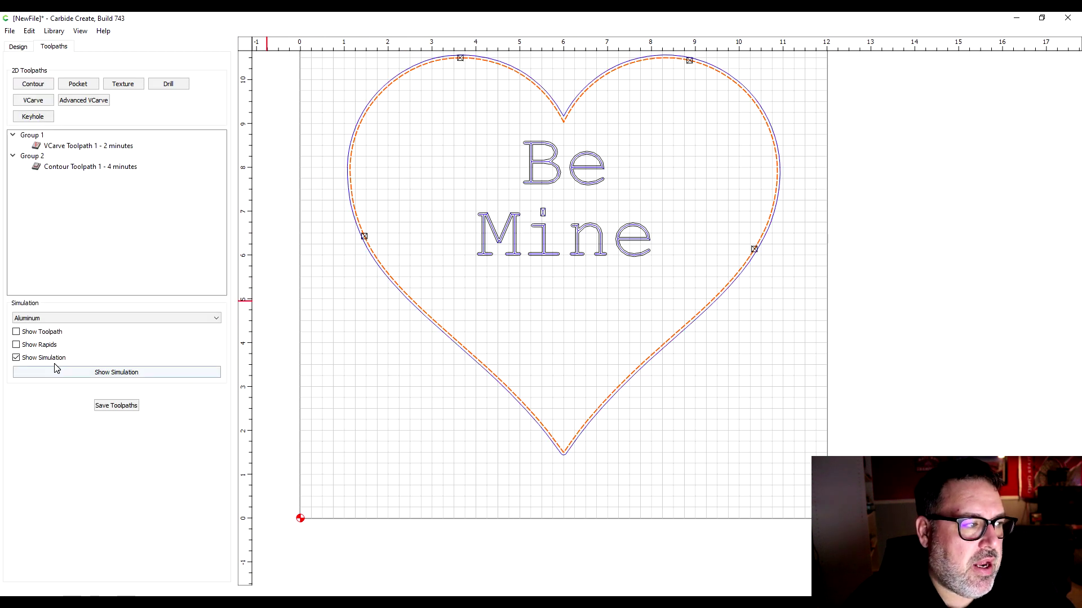
left_click(70, 373)
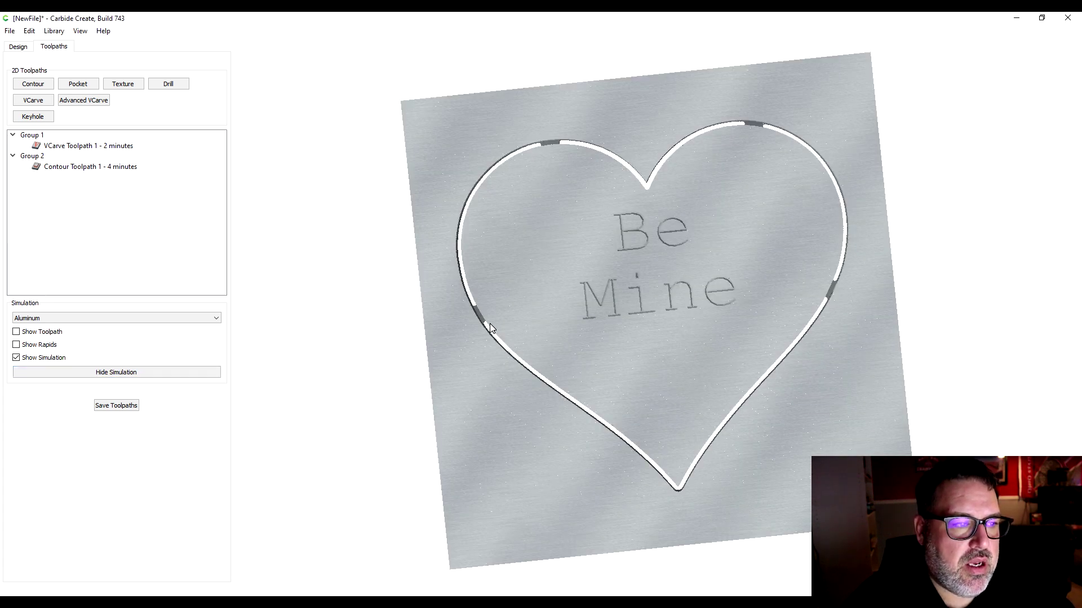
scroll(463, 294, "up", 8)
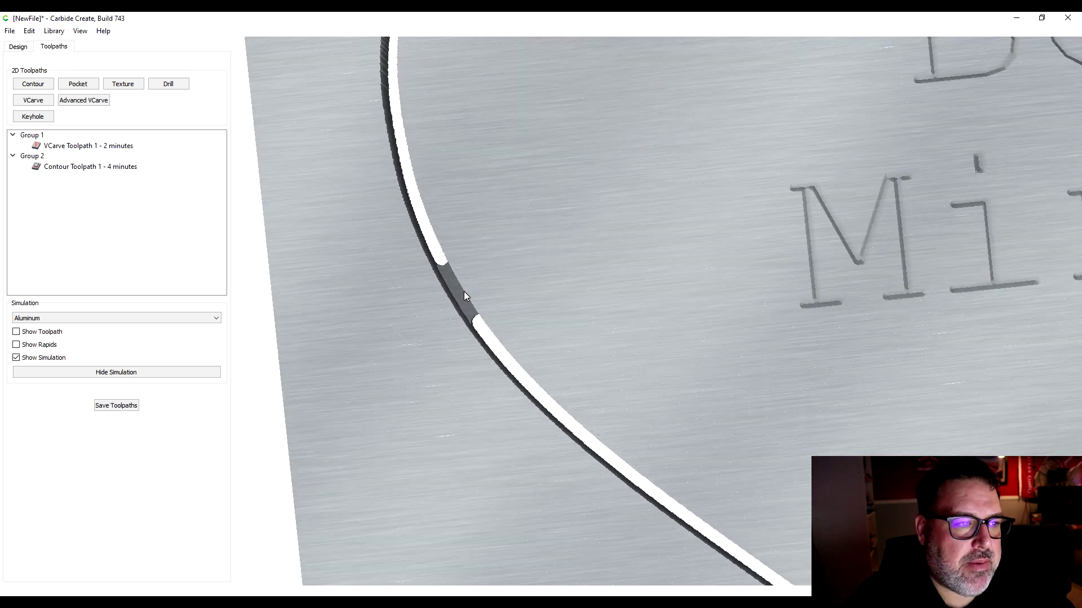
scroll(489, 322, "down", 8)
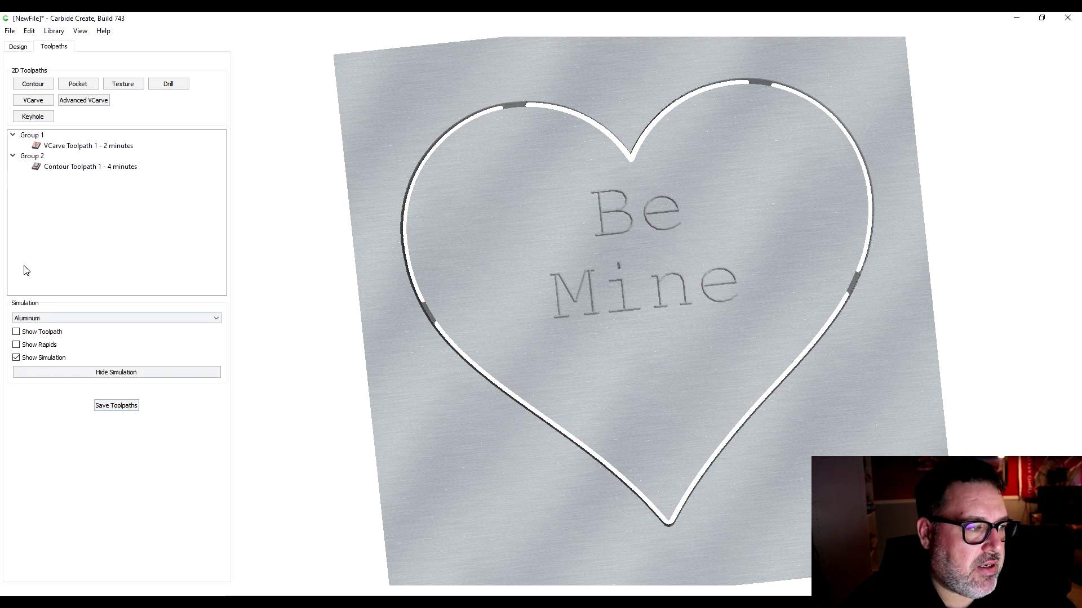
left_click(10, 31)
Save the project as candy heart on the Desktop.
left_click(26, 70)
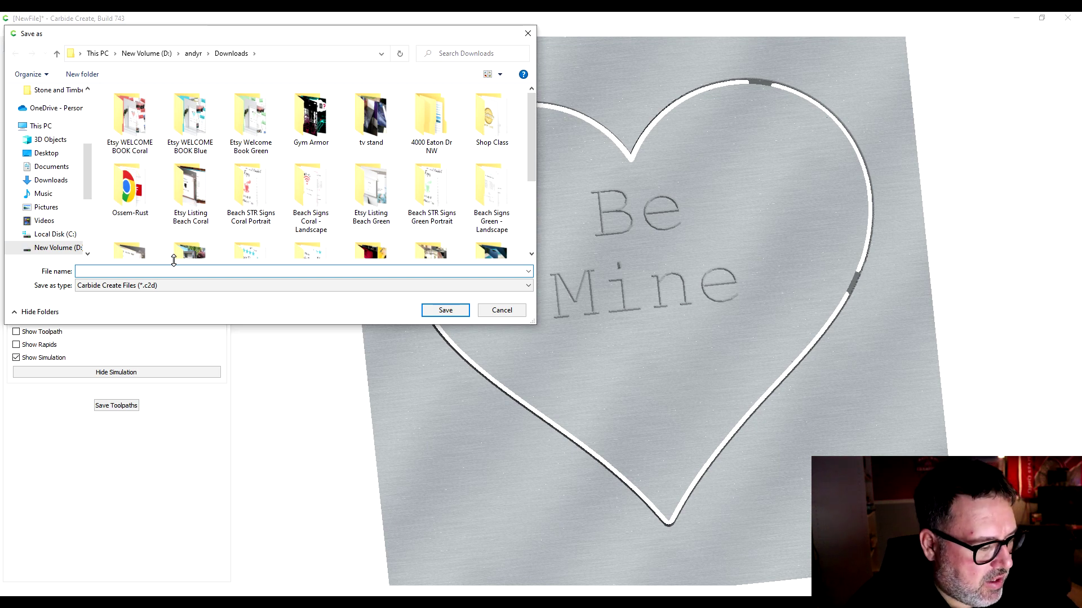
type("v")
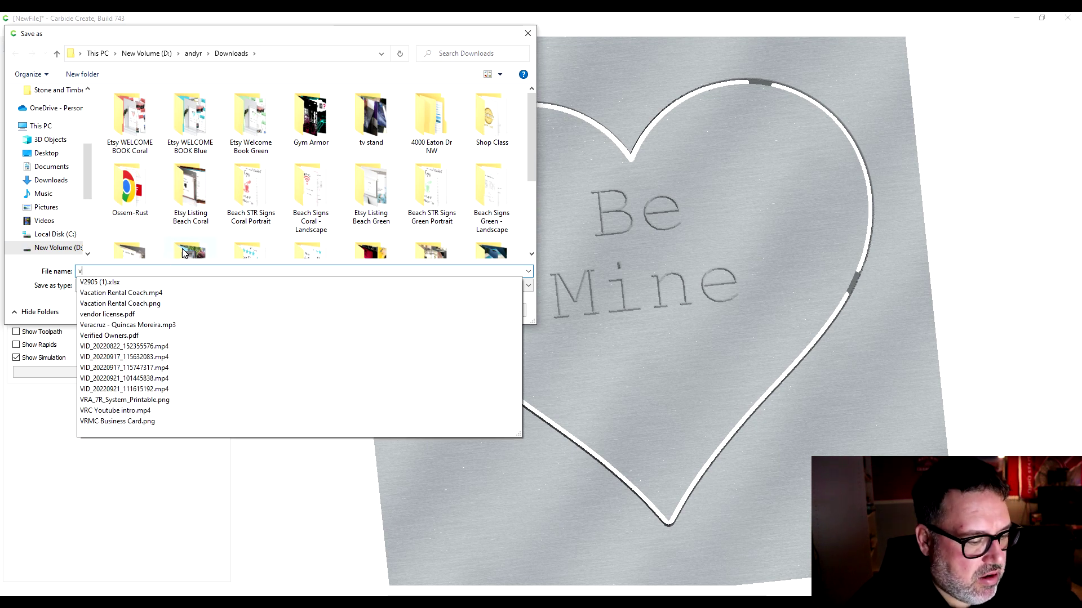
key("BackSpace")
type("candy heart")
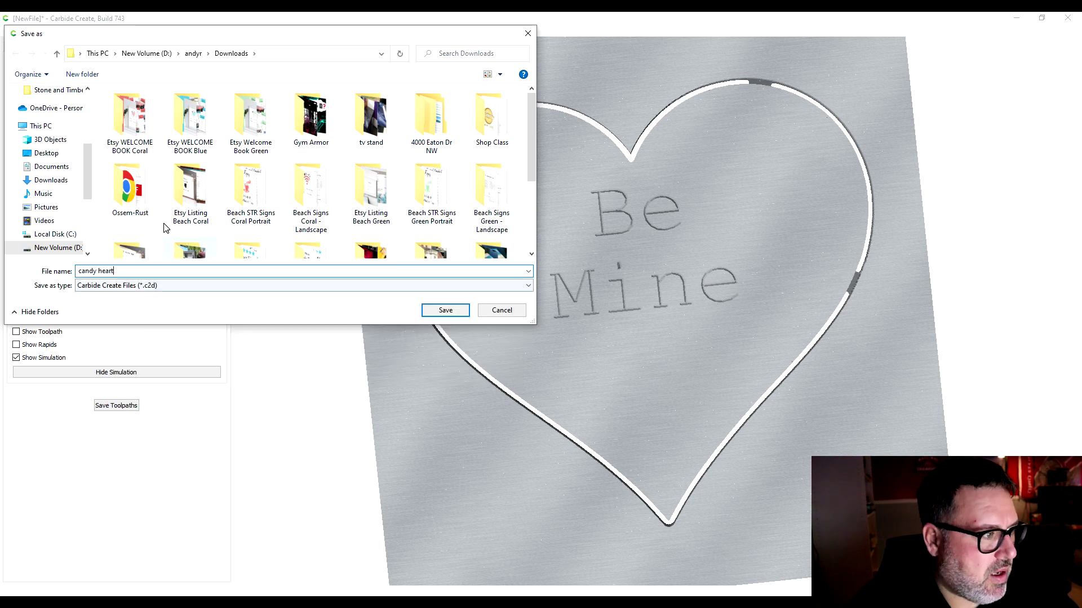
scroll(79, 165, "up", 2)
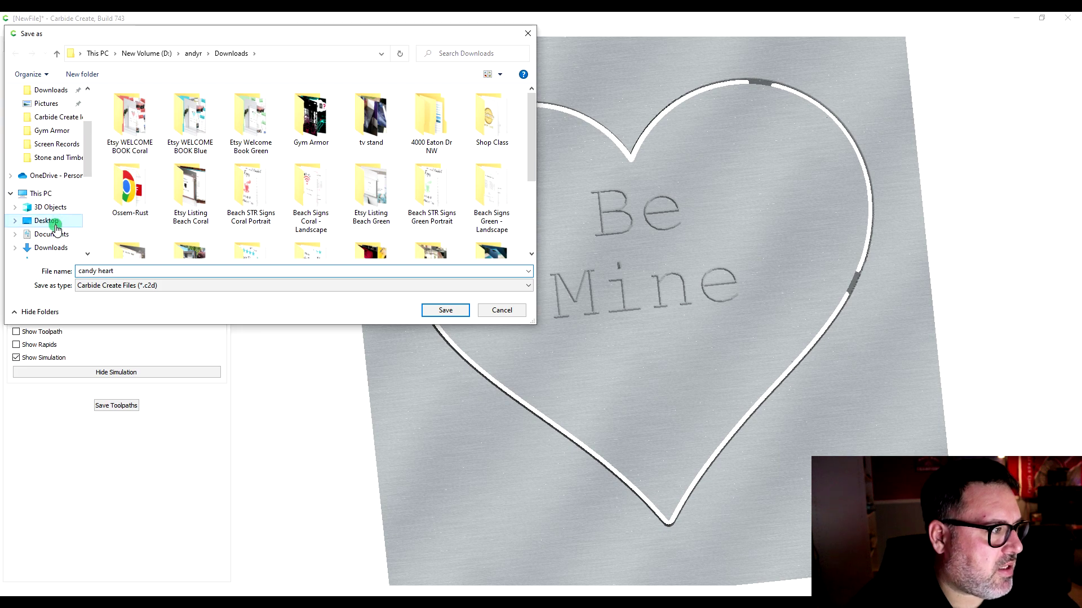
left_click(47, 221)
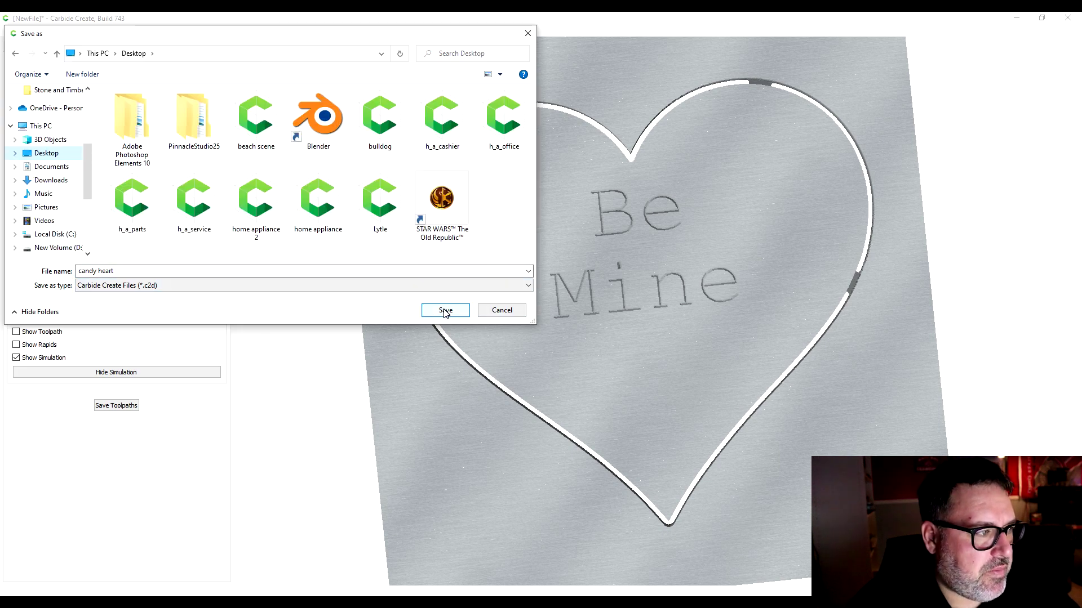
left_click(445, 312)
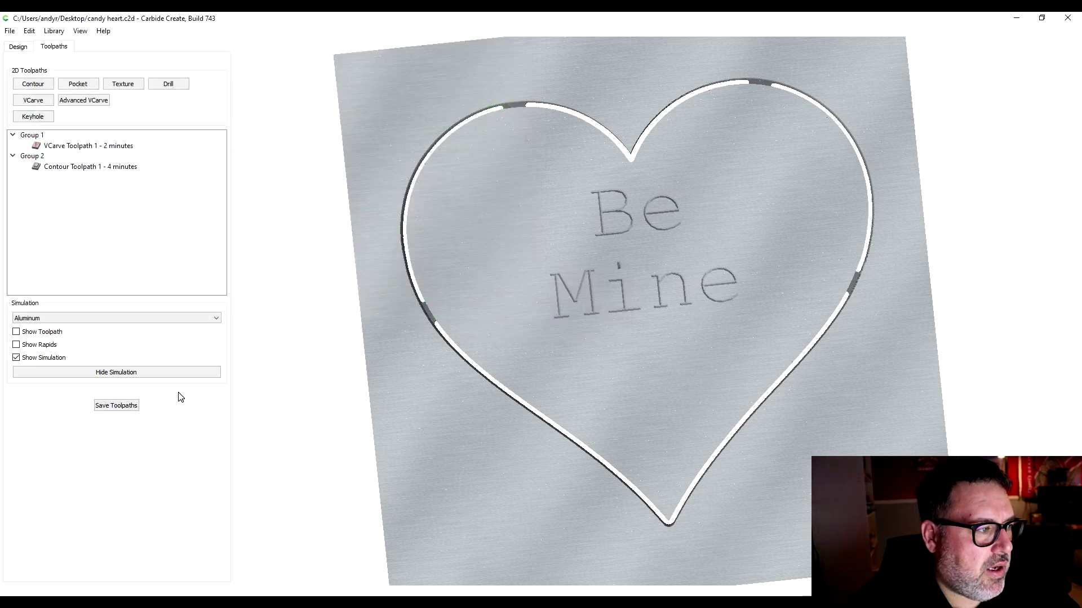
Keep the toolpaths in the same file and close the simulation preview.
left_click(115, 410)
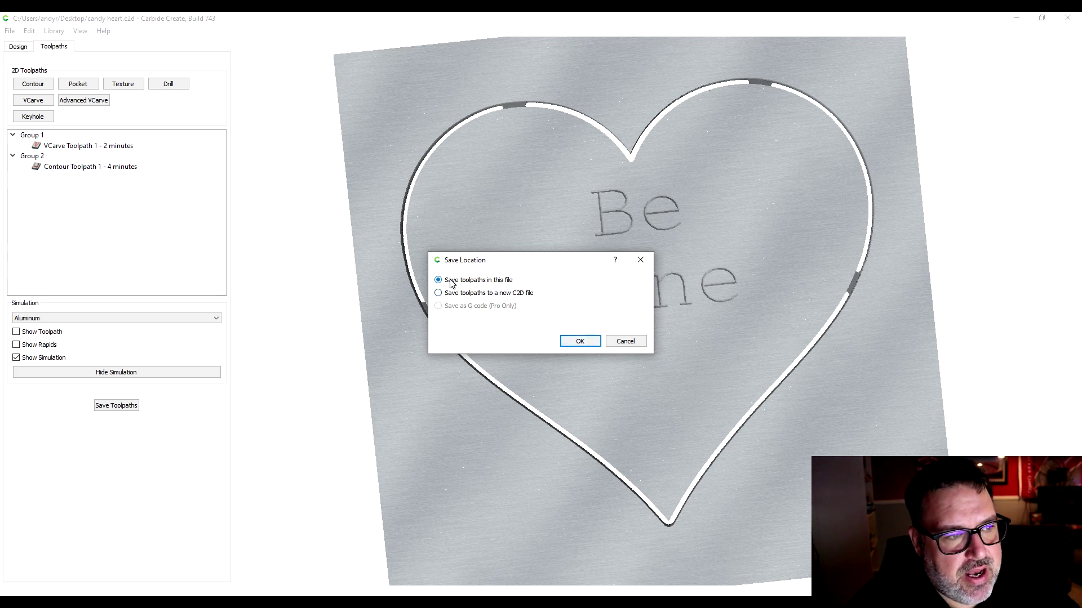
left_click(581, 341)
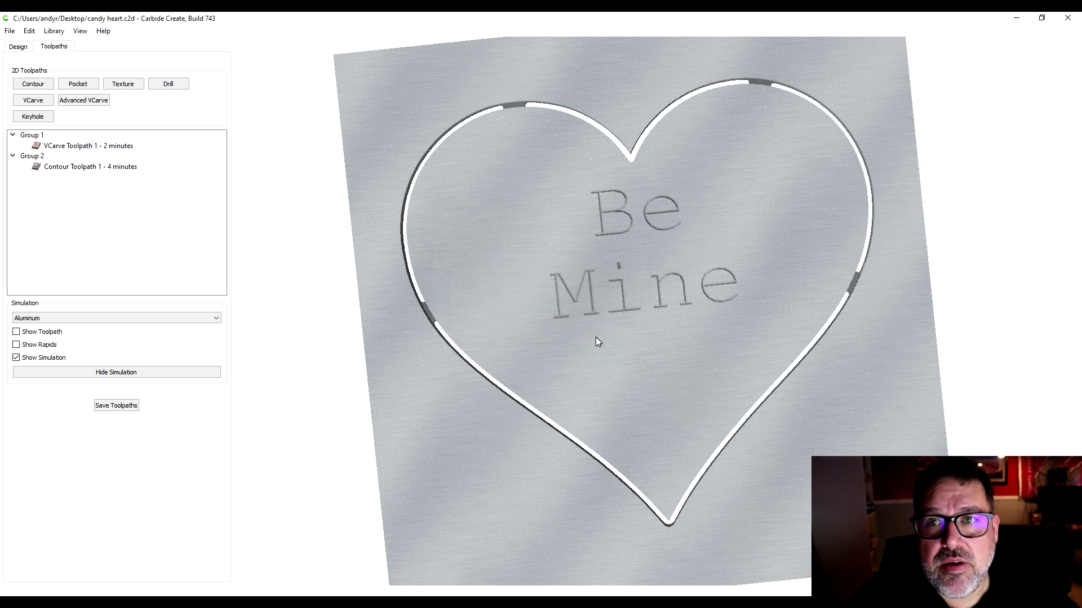
left_click(596, 337)
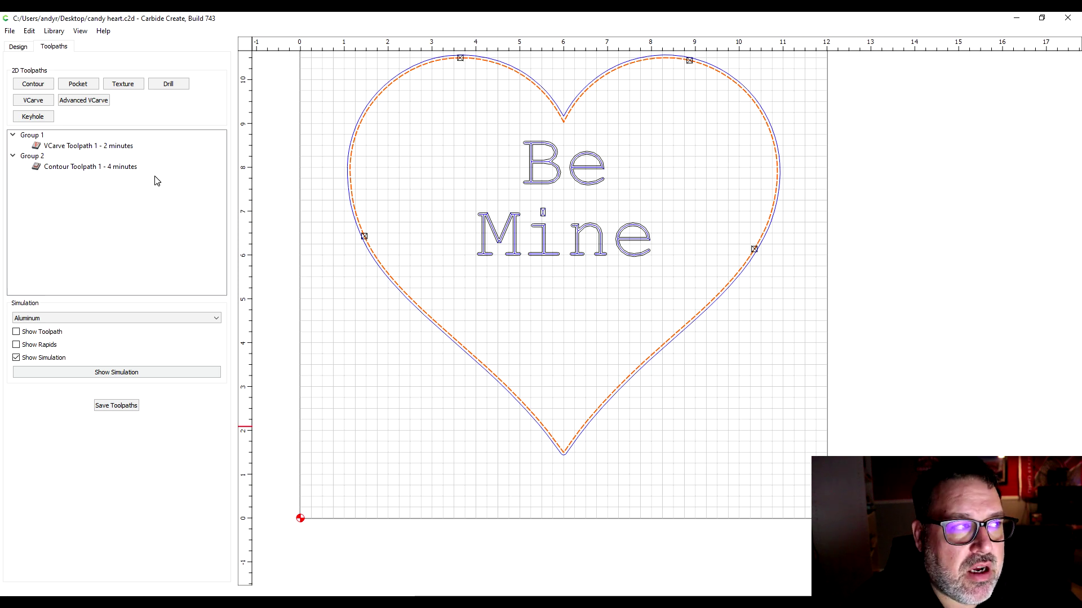
Return to the Design tab showing the heart and Be Mine vectors.
left_click(20, 46)
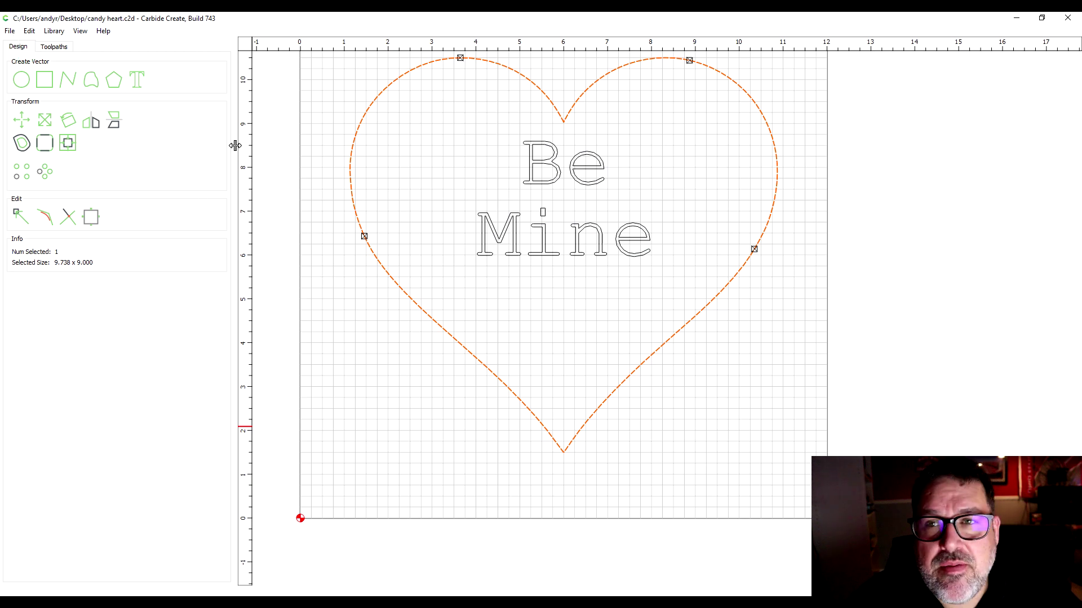